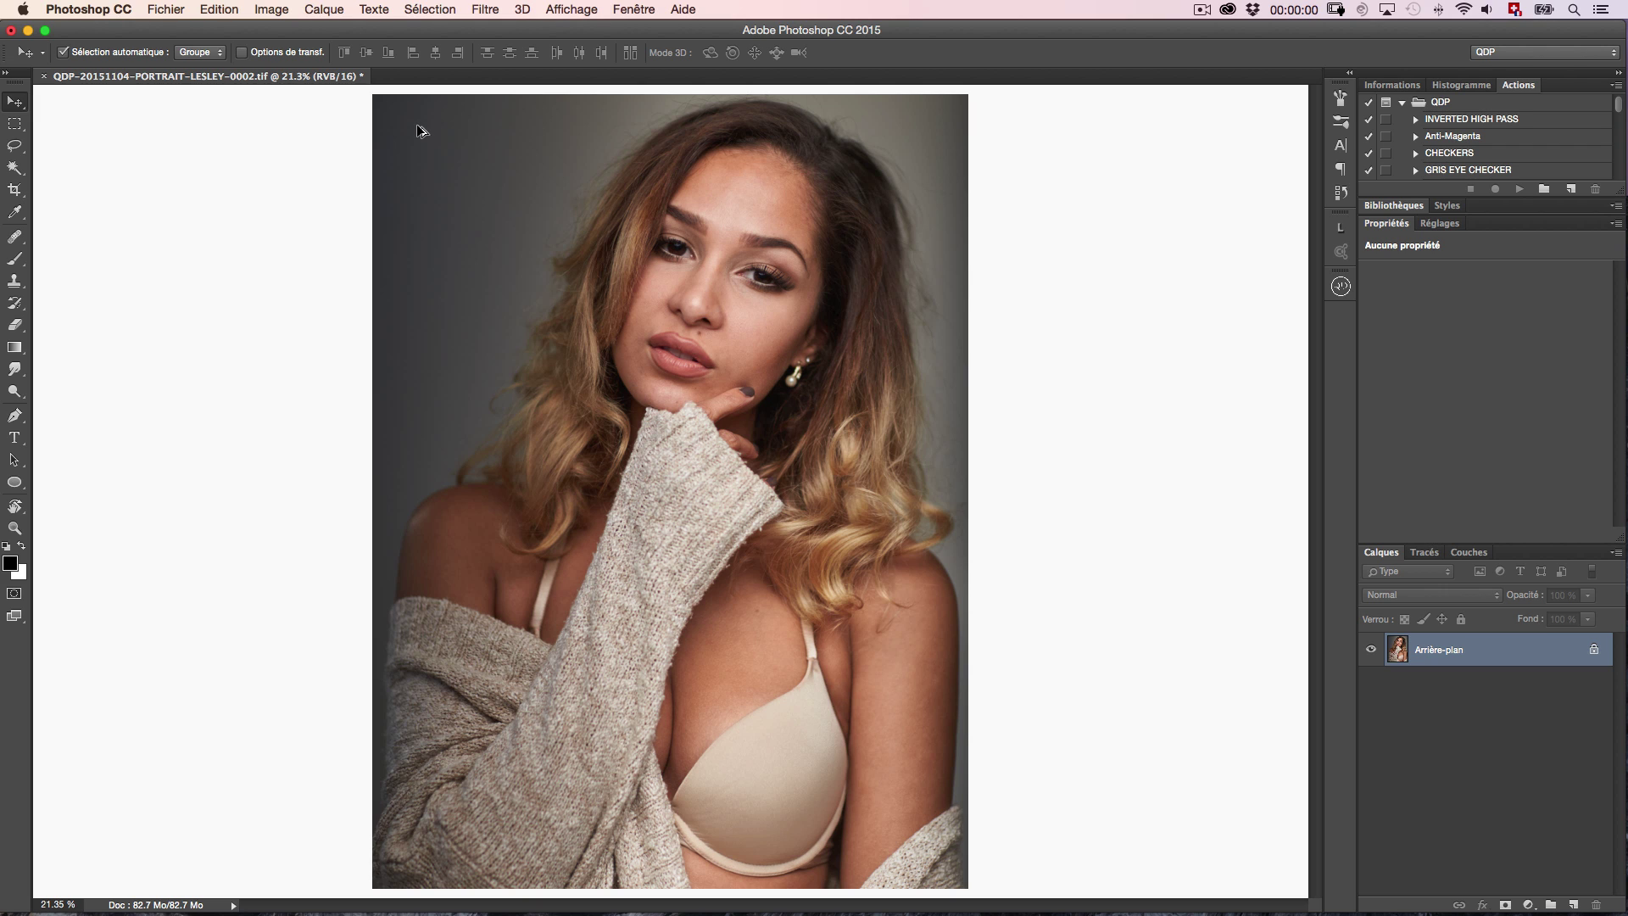
Add a Curves adjustment layer named DODGE, then duplicate it and rename the copy BURN.
key("alt+super+m")
type("DODGE")
key("Return")
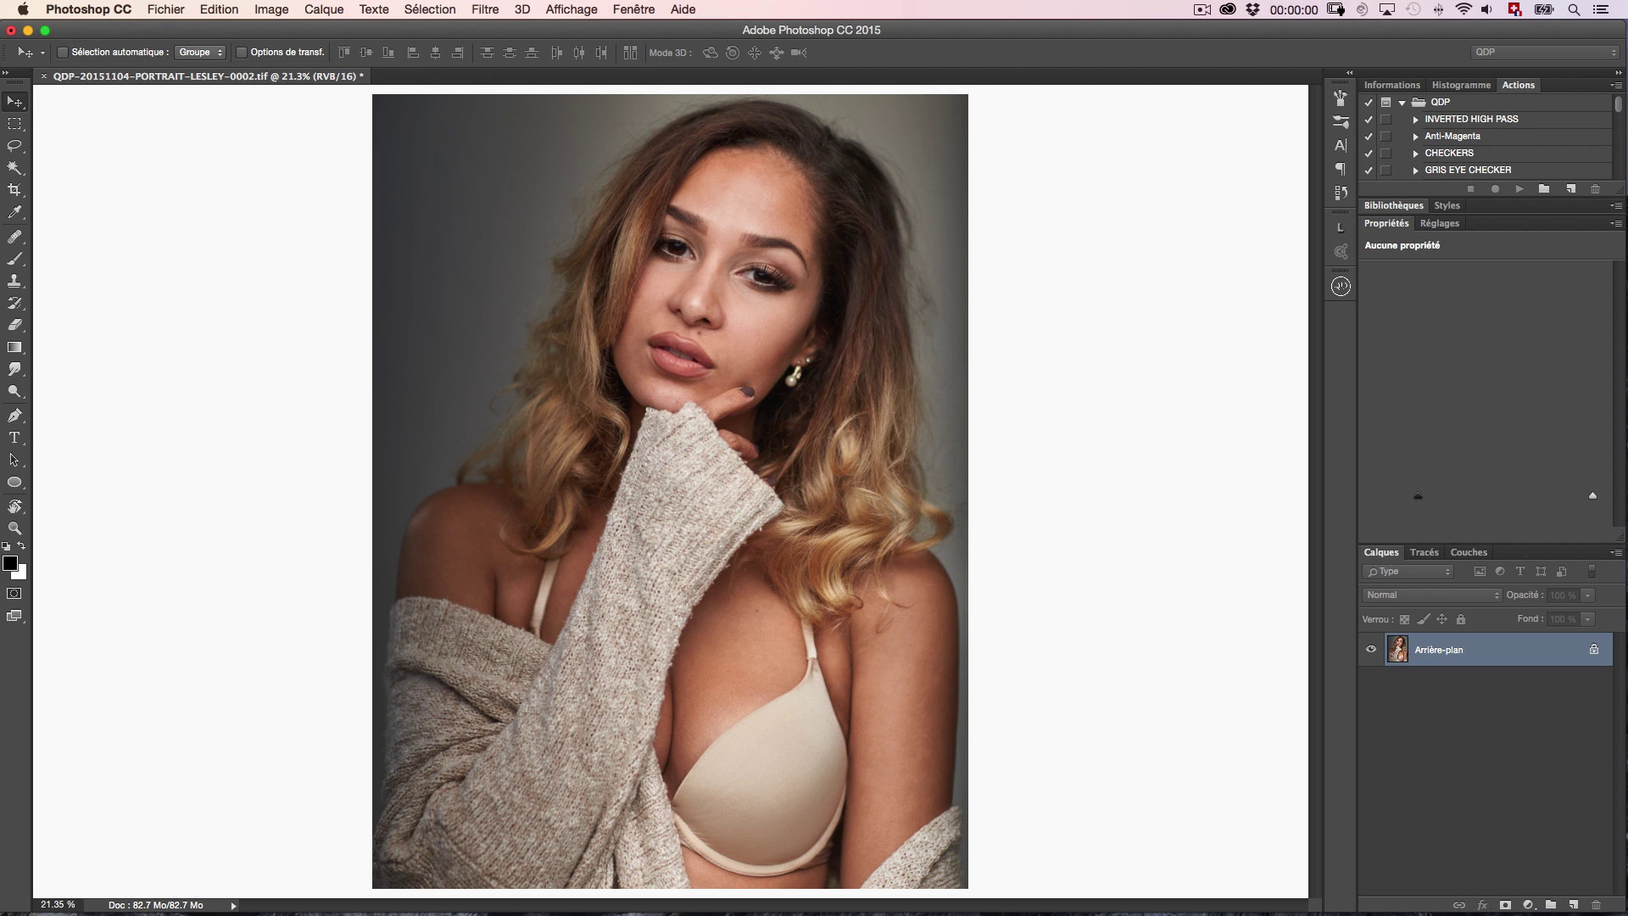
key("super+j")
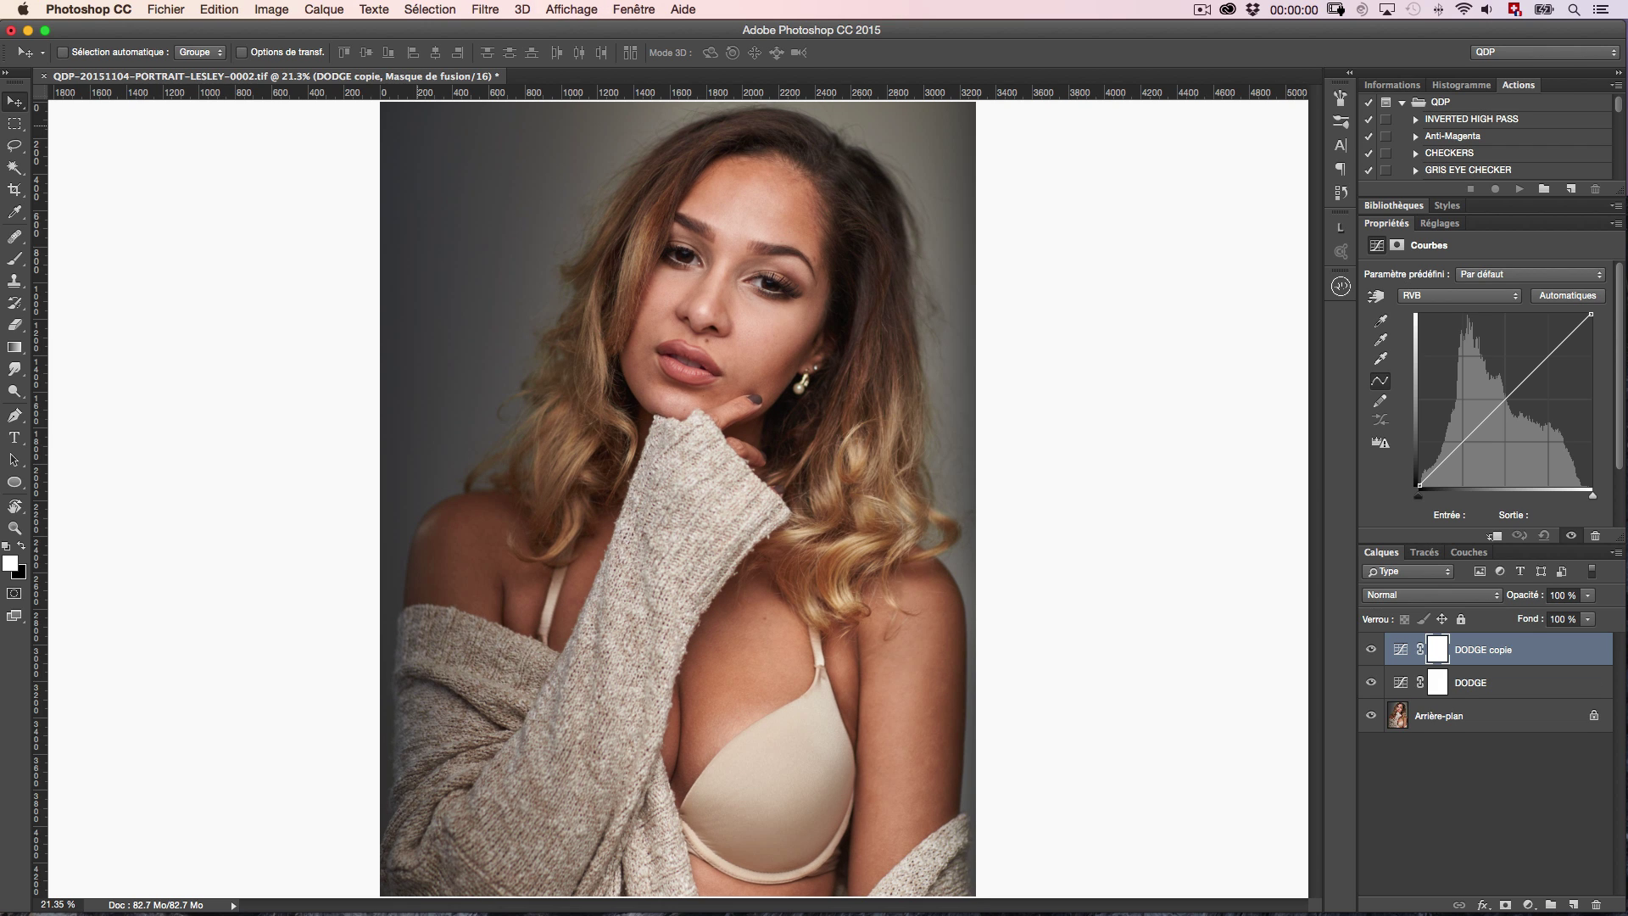
double_click(1484, 650)
type("BURN")
key("Return")
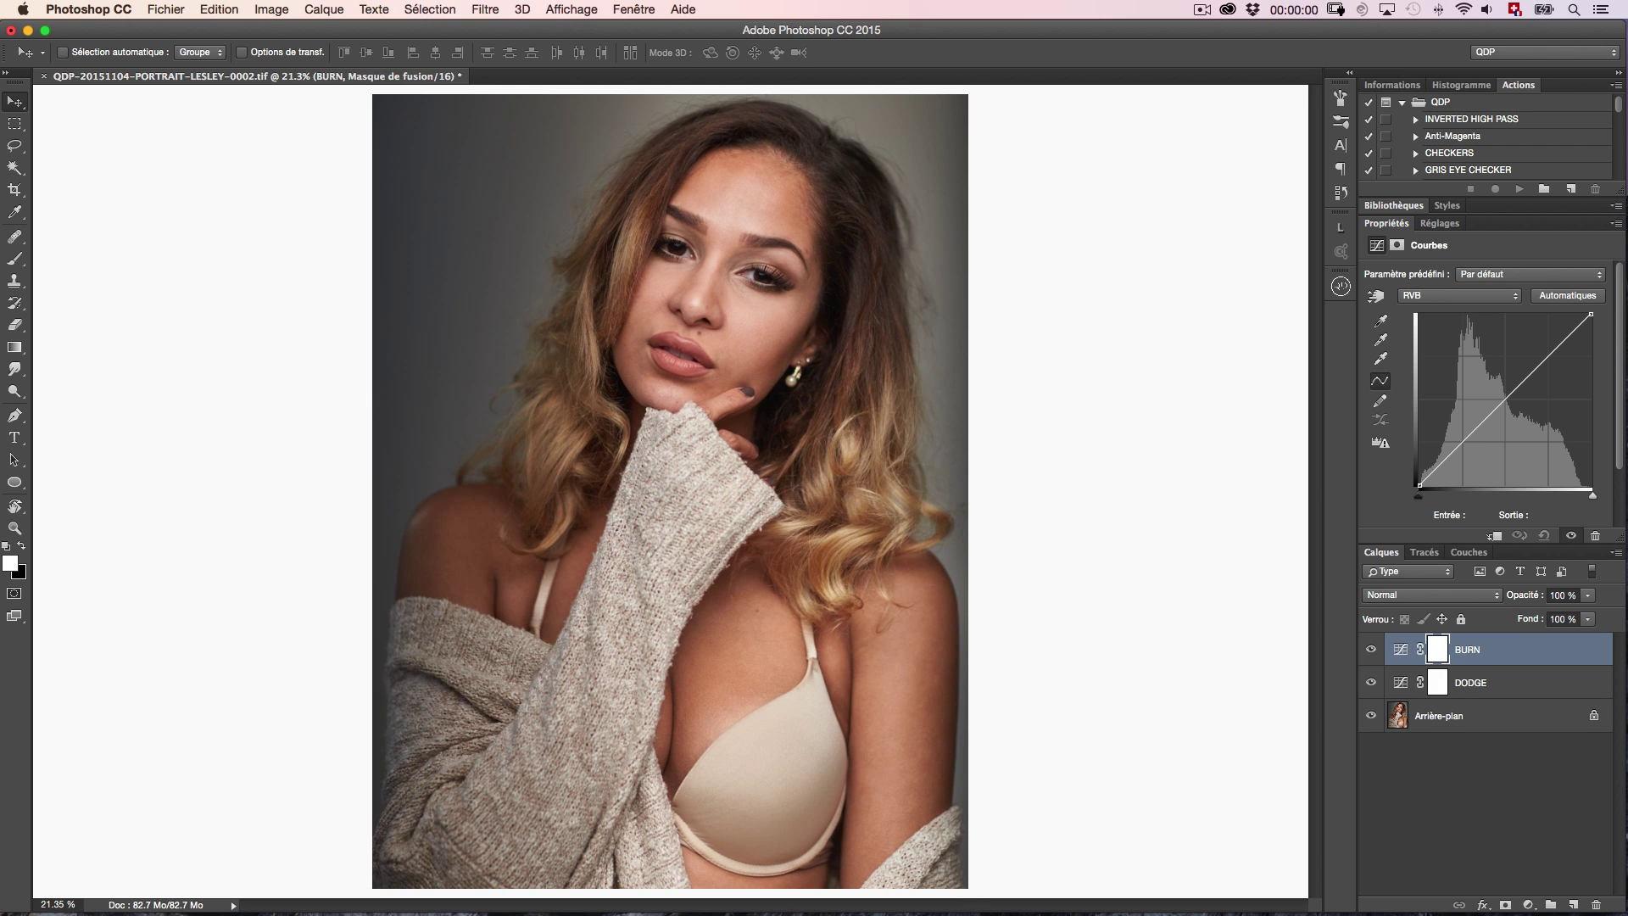
Invert the layer masks of both the BURN and DODGE curves to black.
key("super+i")
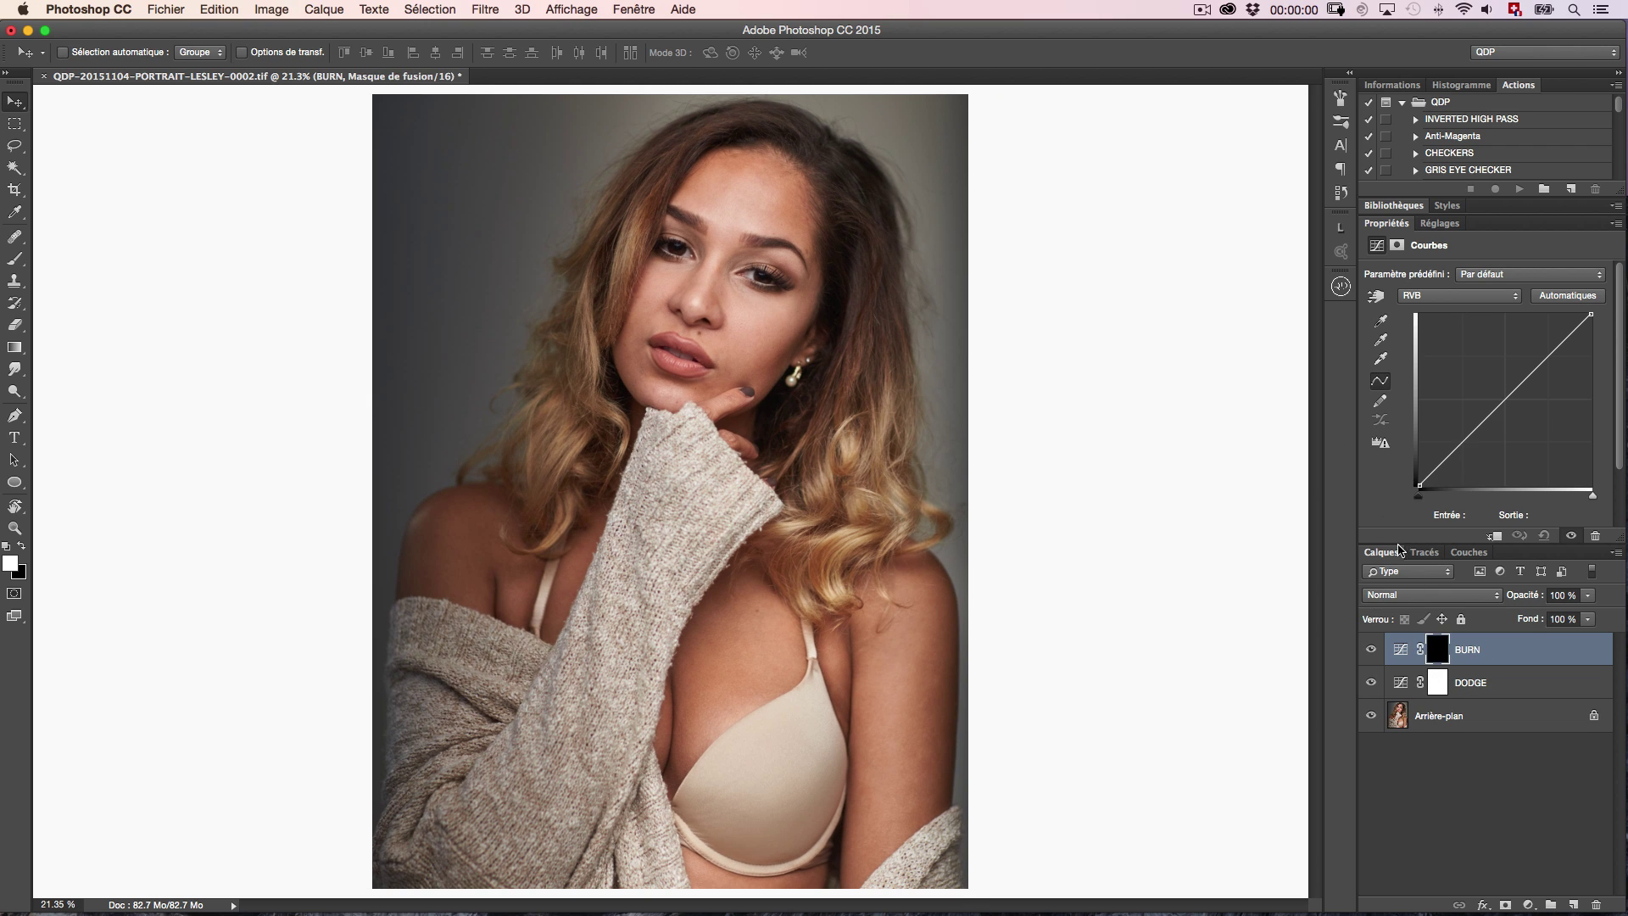
left_click(1437, 684)
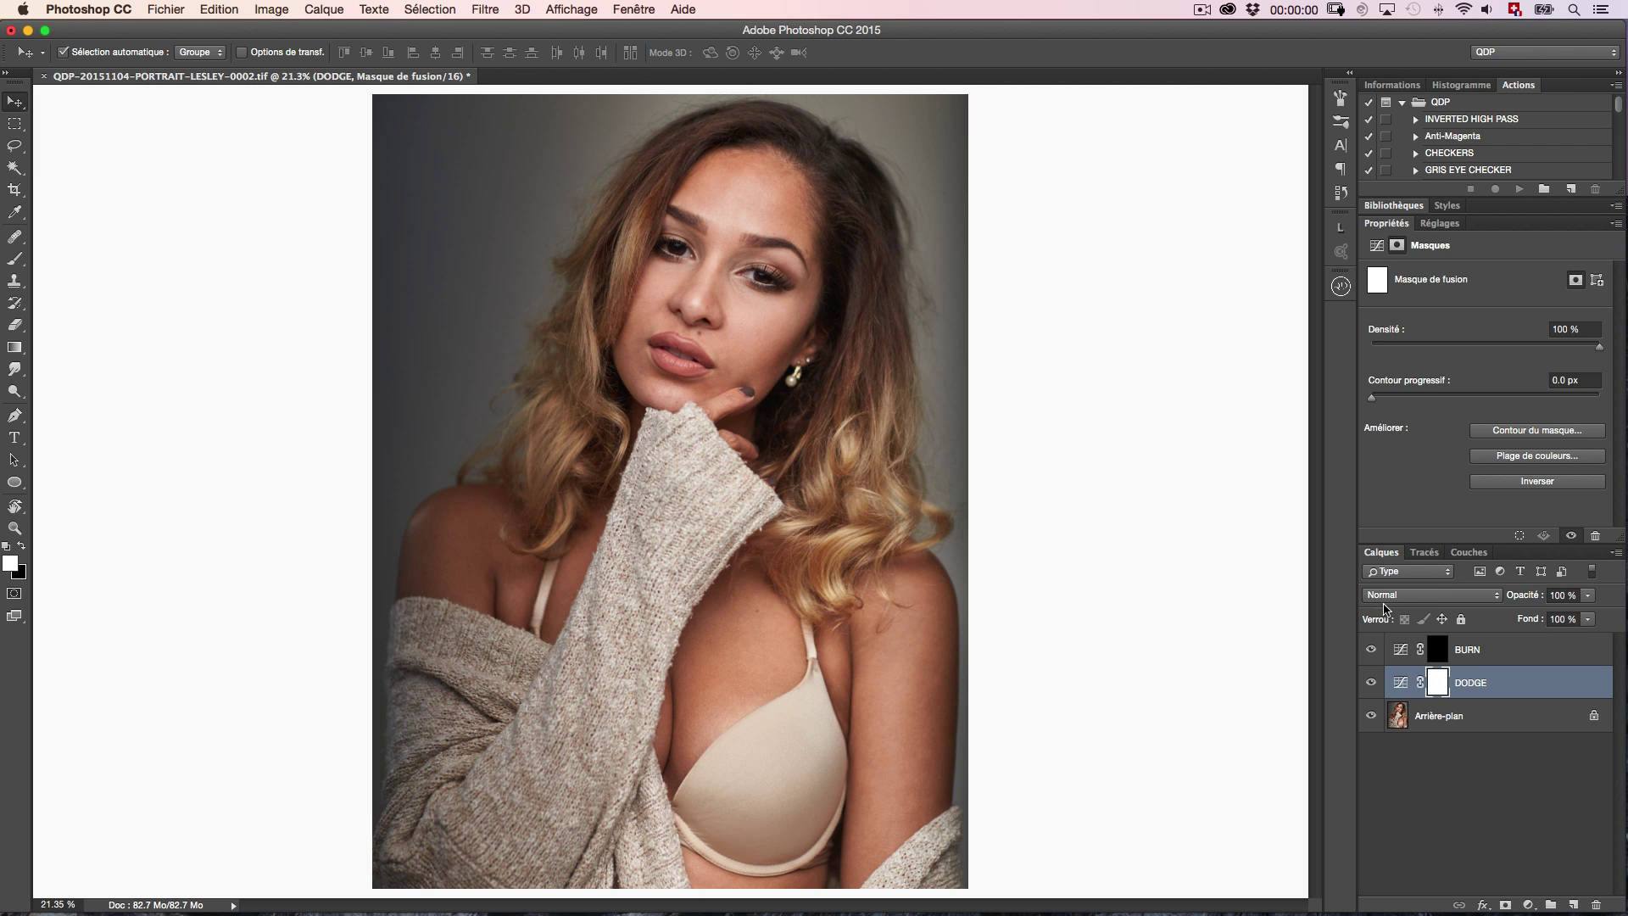
key("super+i")
Bend the BURN curve downward to darken and raise the DODGE curve's midtones to input 112, output 142.
left_click(1401, 650)
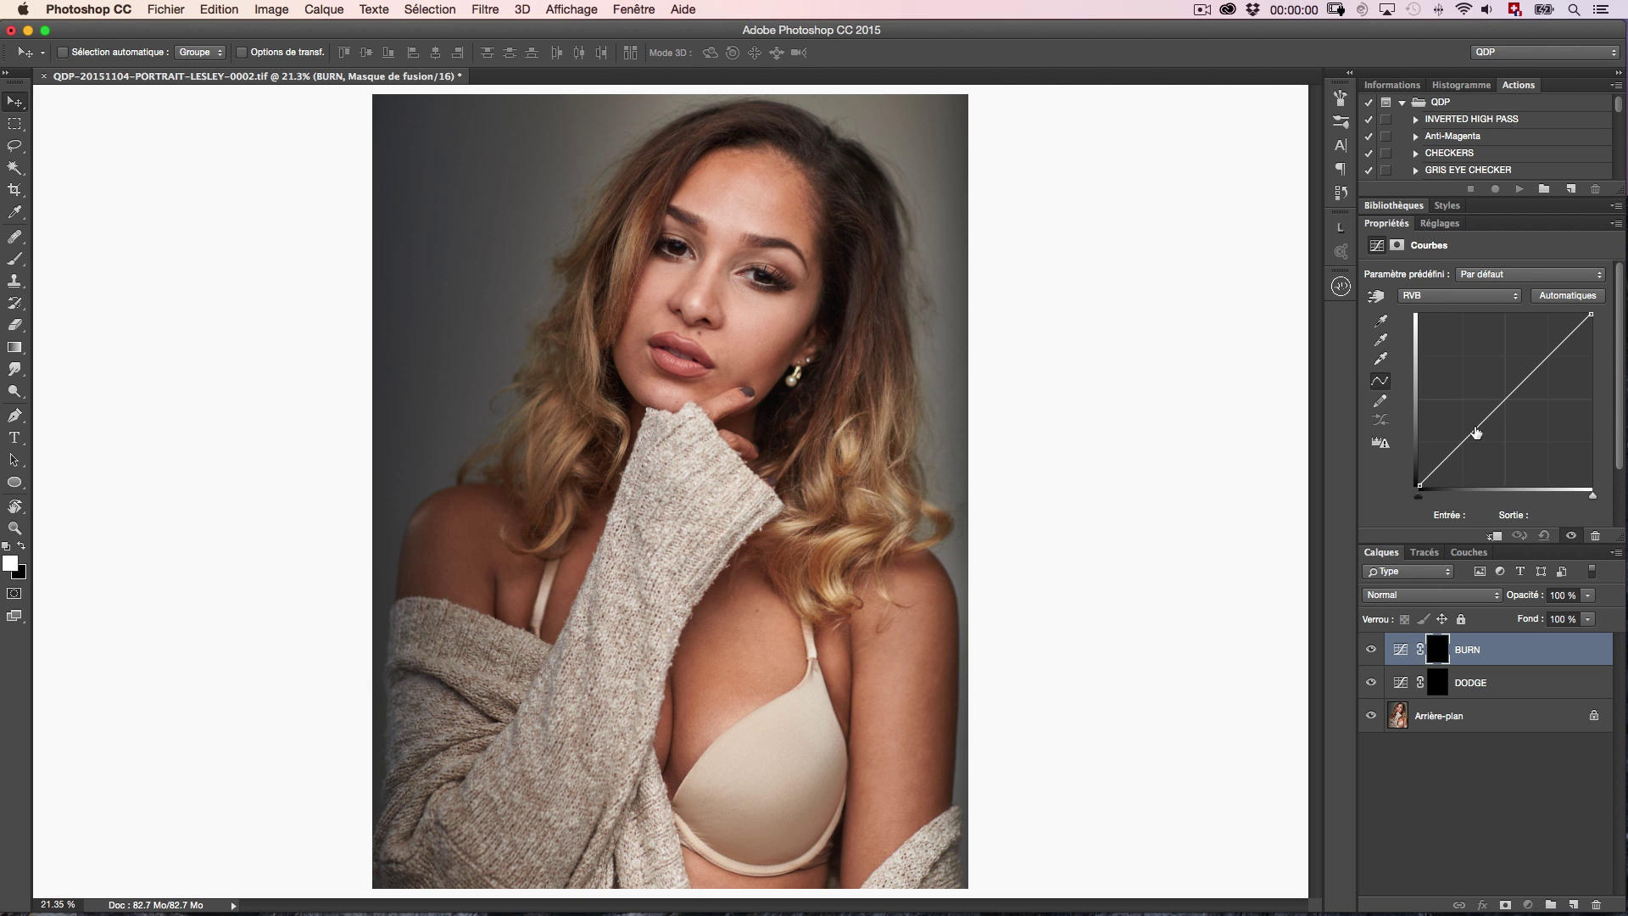
mouse_move(1508, 397)
left_mouse_down()
mouse_move(1513, 414)
mouse_move(1495, 390)
left_mouse_up()
key("super+z")
key("super+alt+z")
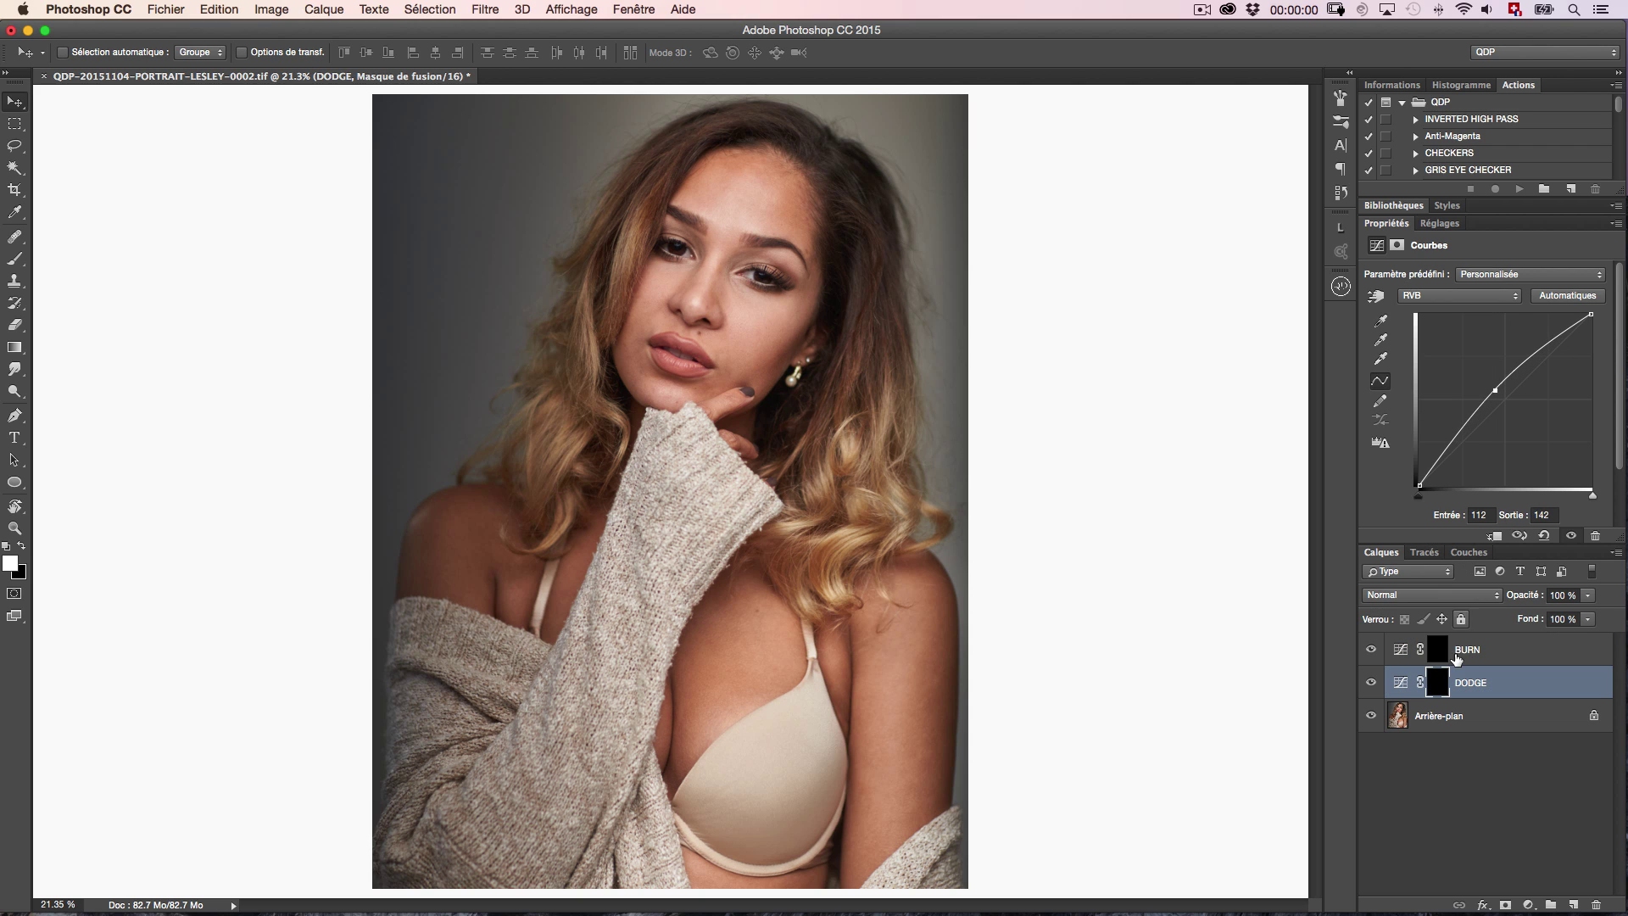
Group the BURN and DODGE layers together and name the group D&B.
left_click(1457, 658, "shift")
key("super+g")
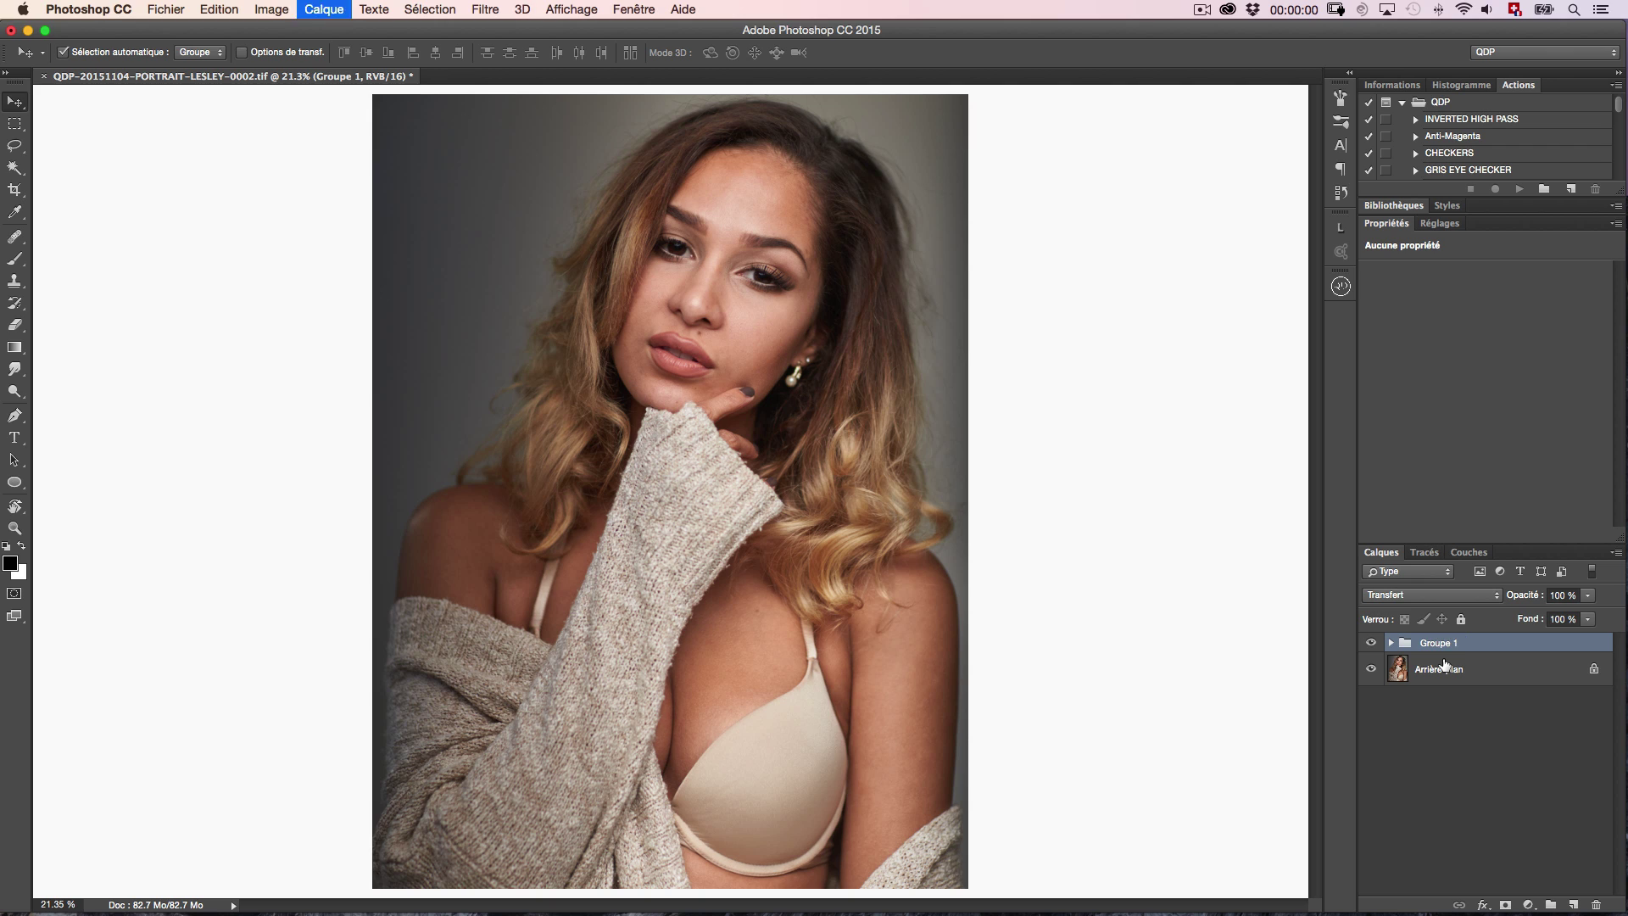
double_click(1444, 661)
type("D")
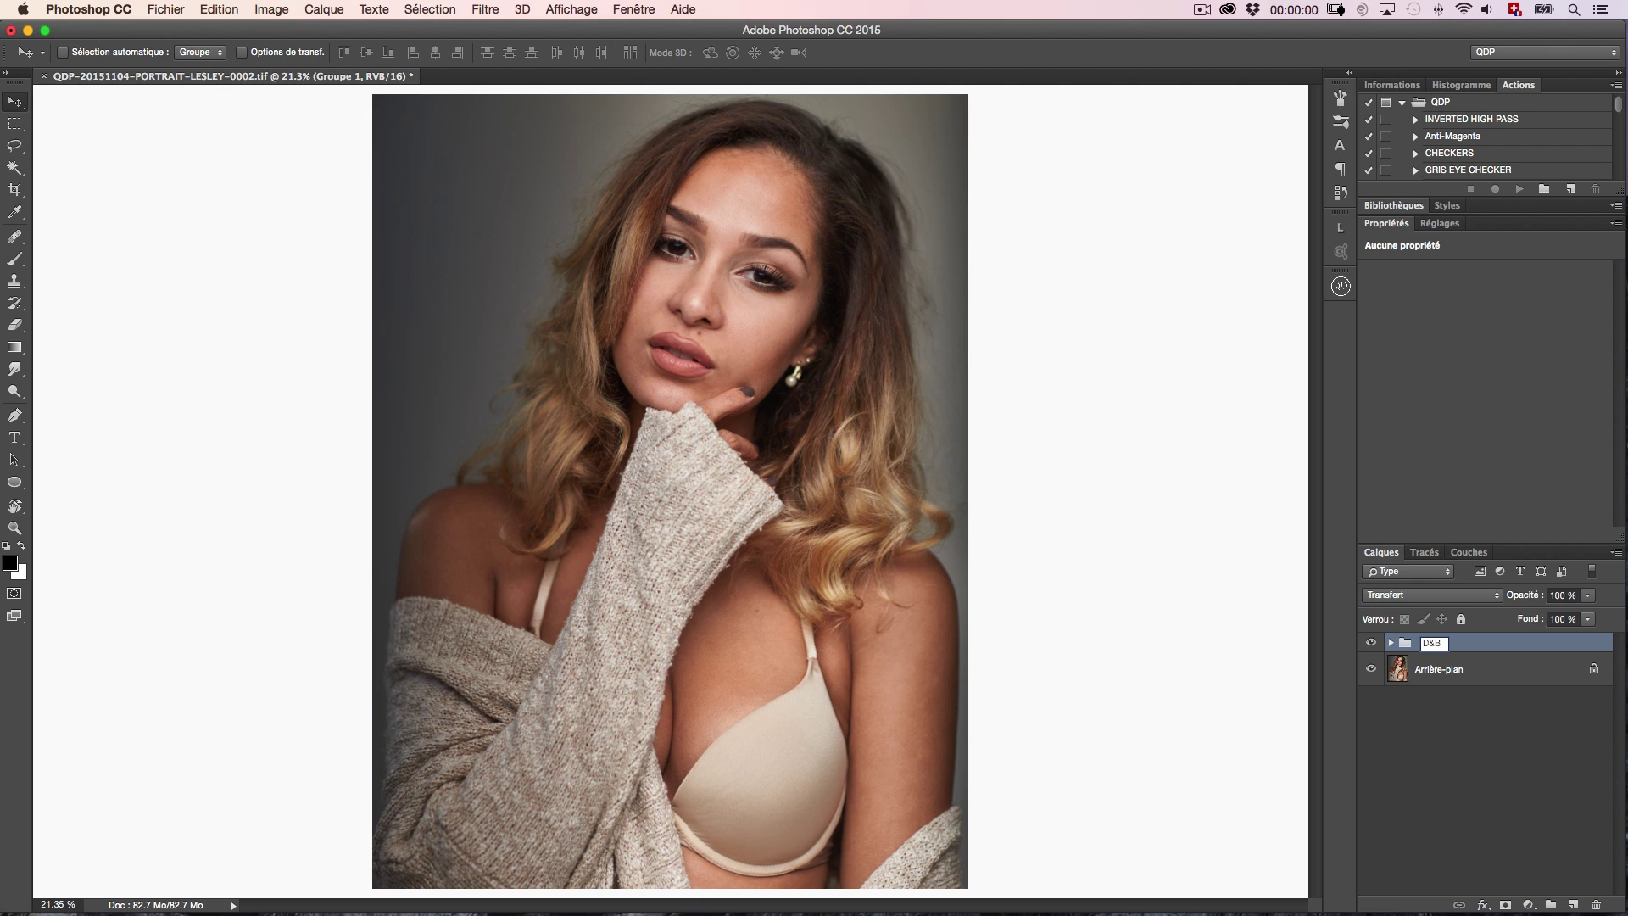
type("&B")
key("Return")
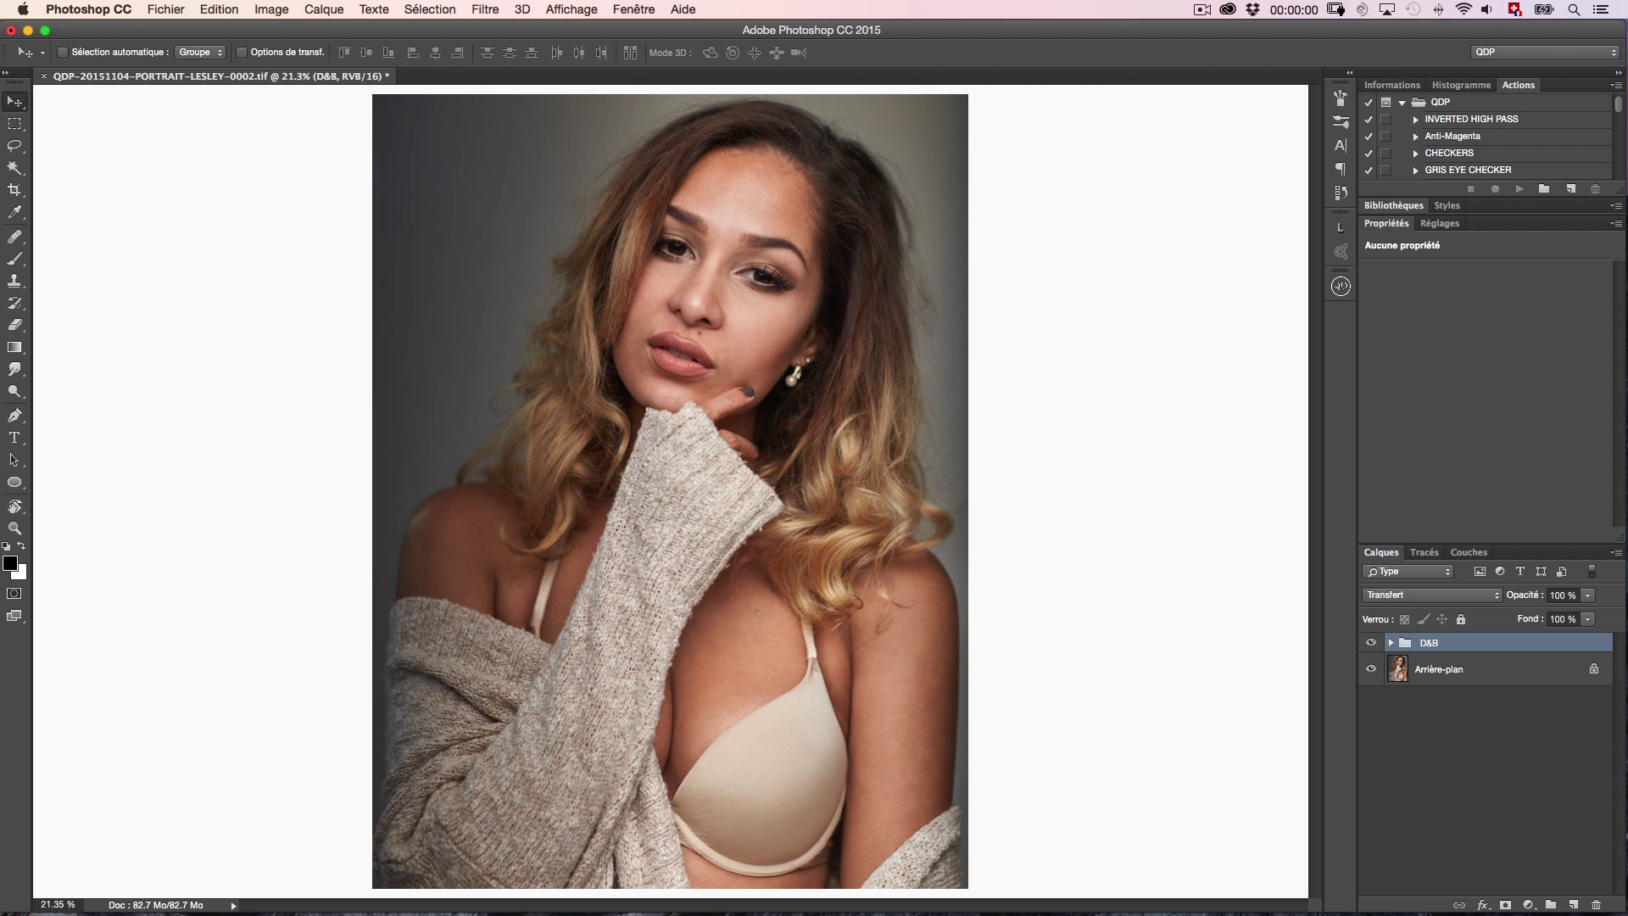
Add a solid colour fill layer above the D&B group in neutral grey with 50% brightness.
left_click(1530, 903)
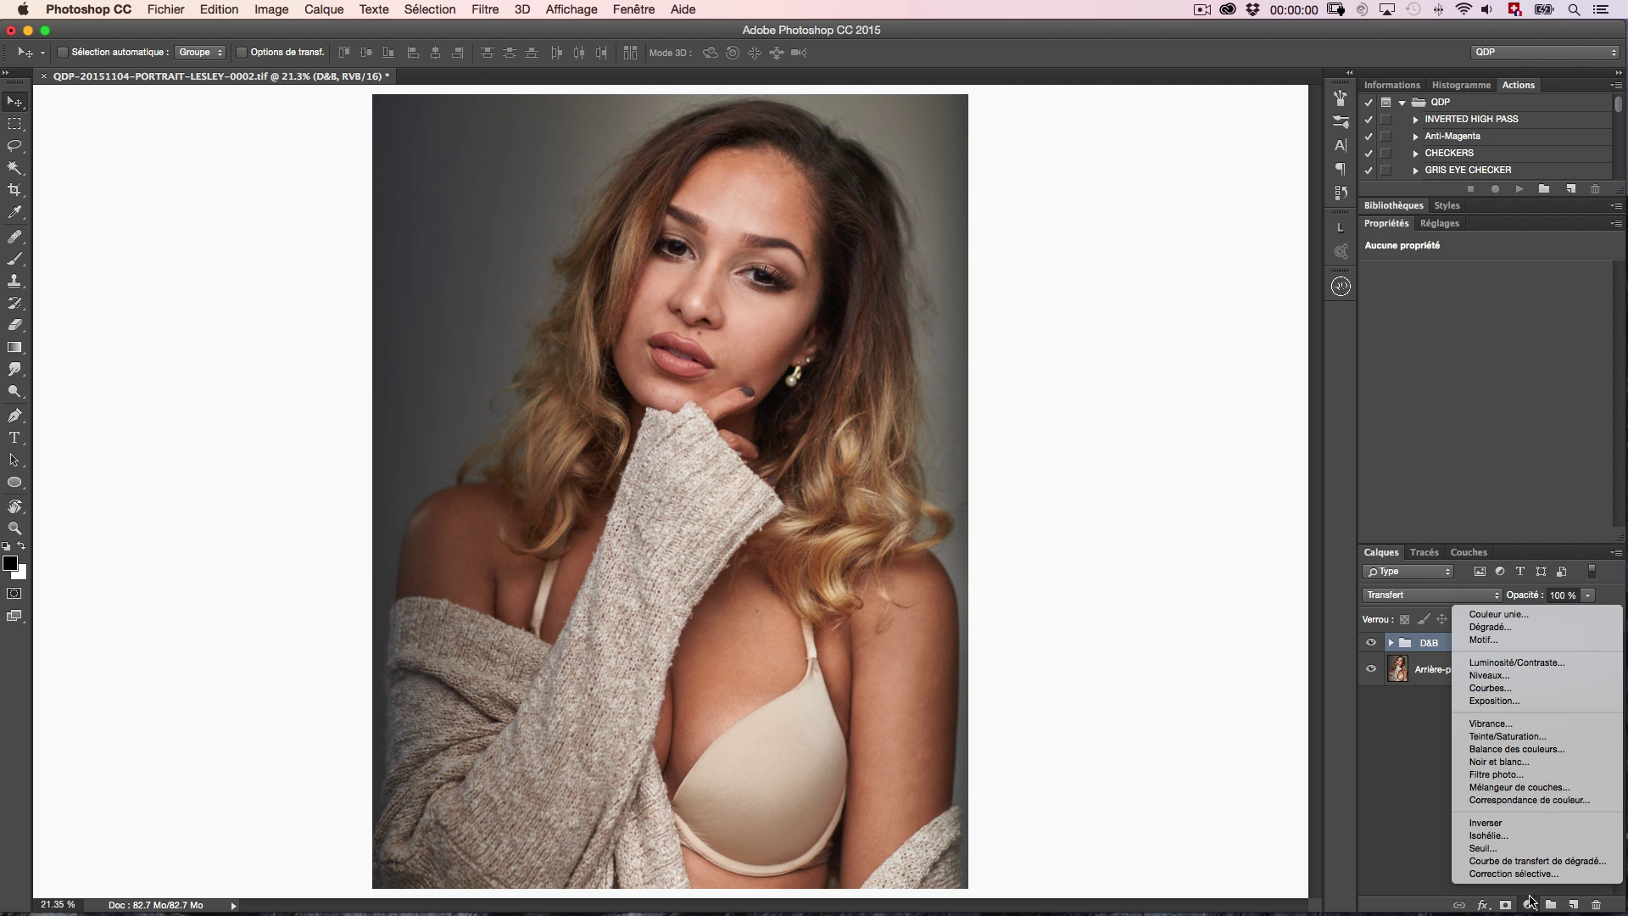
left_click(1499, 615)
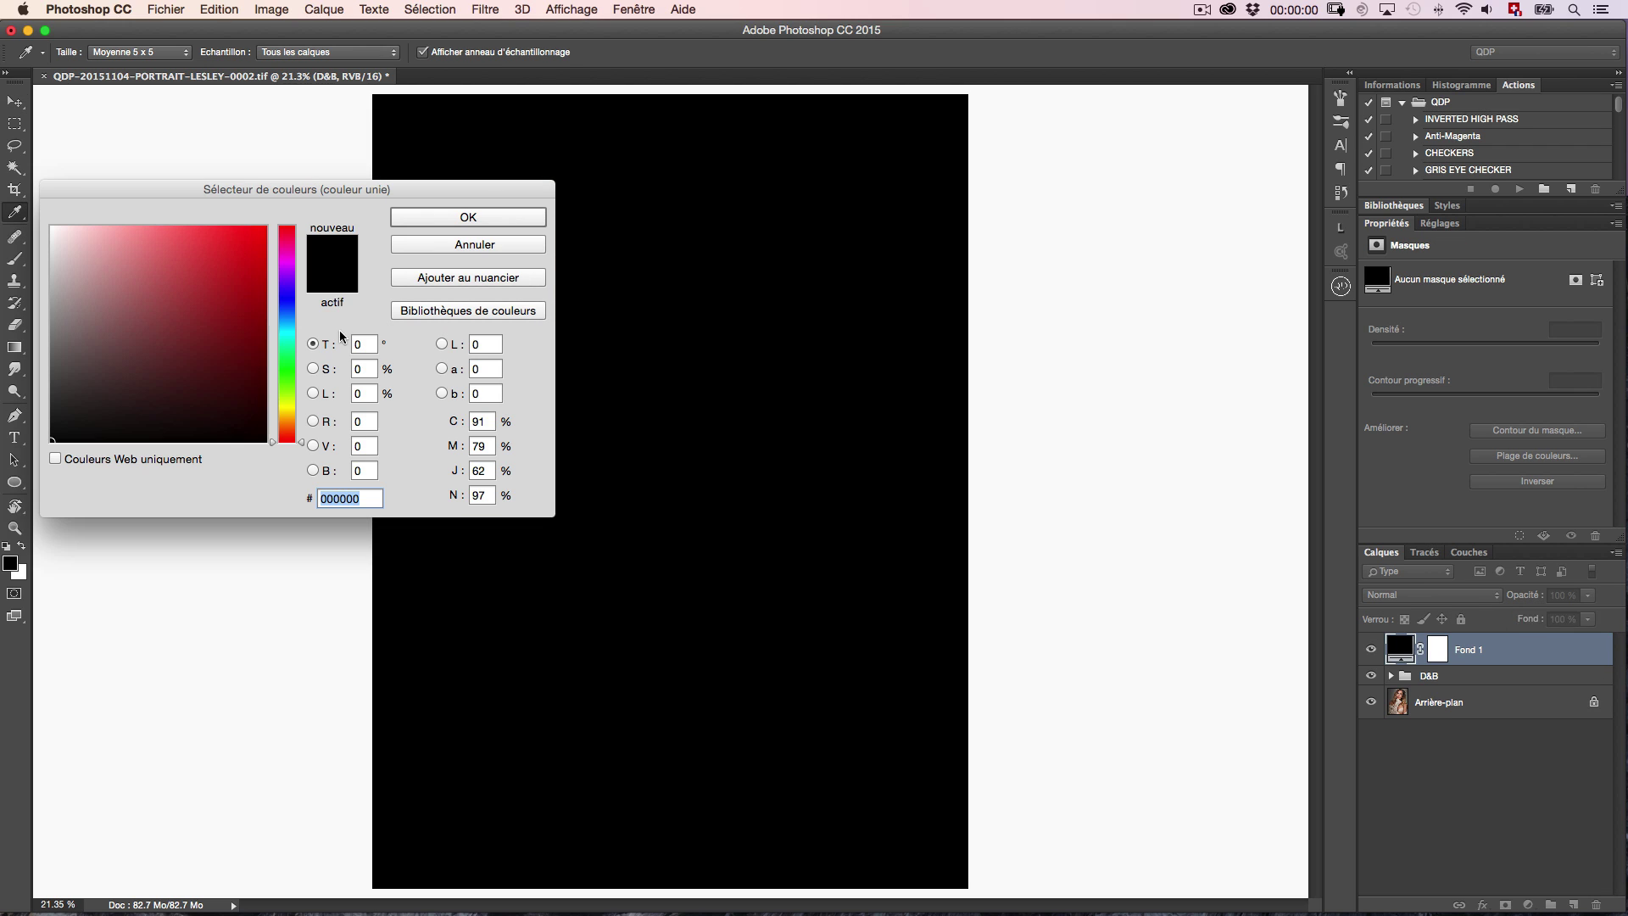
left_click(365, 394)
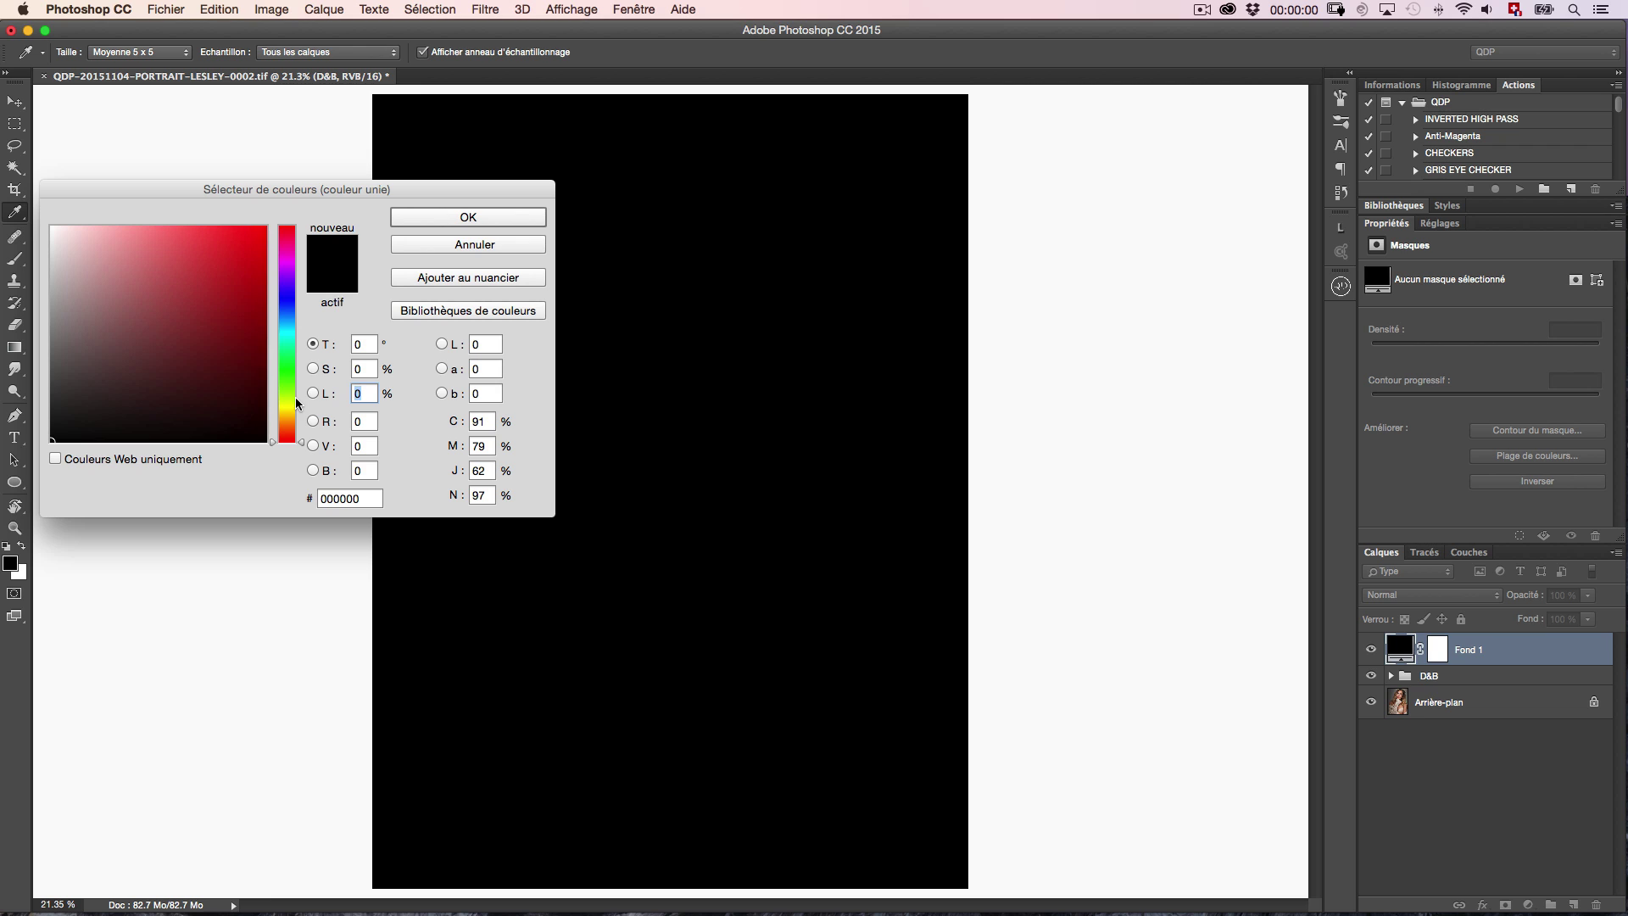
type("50")
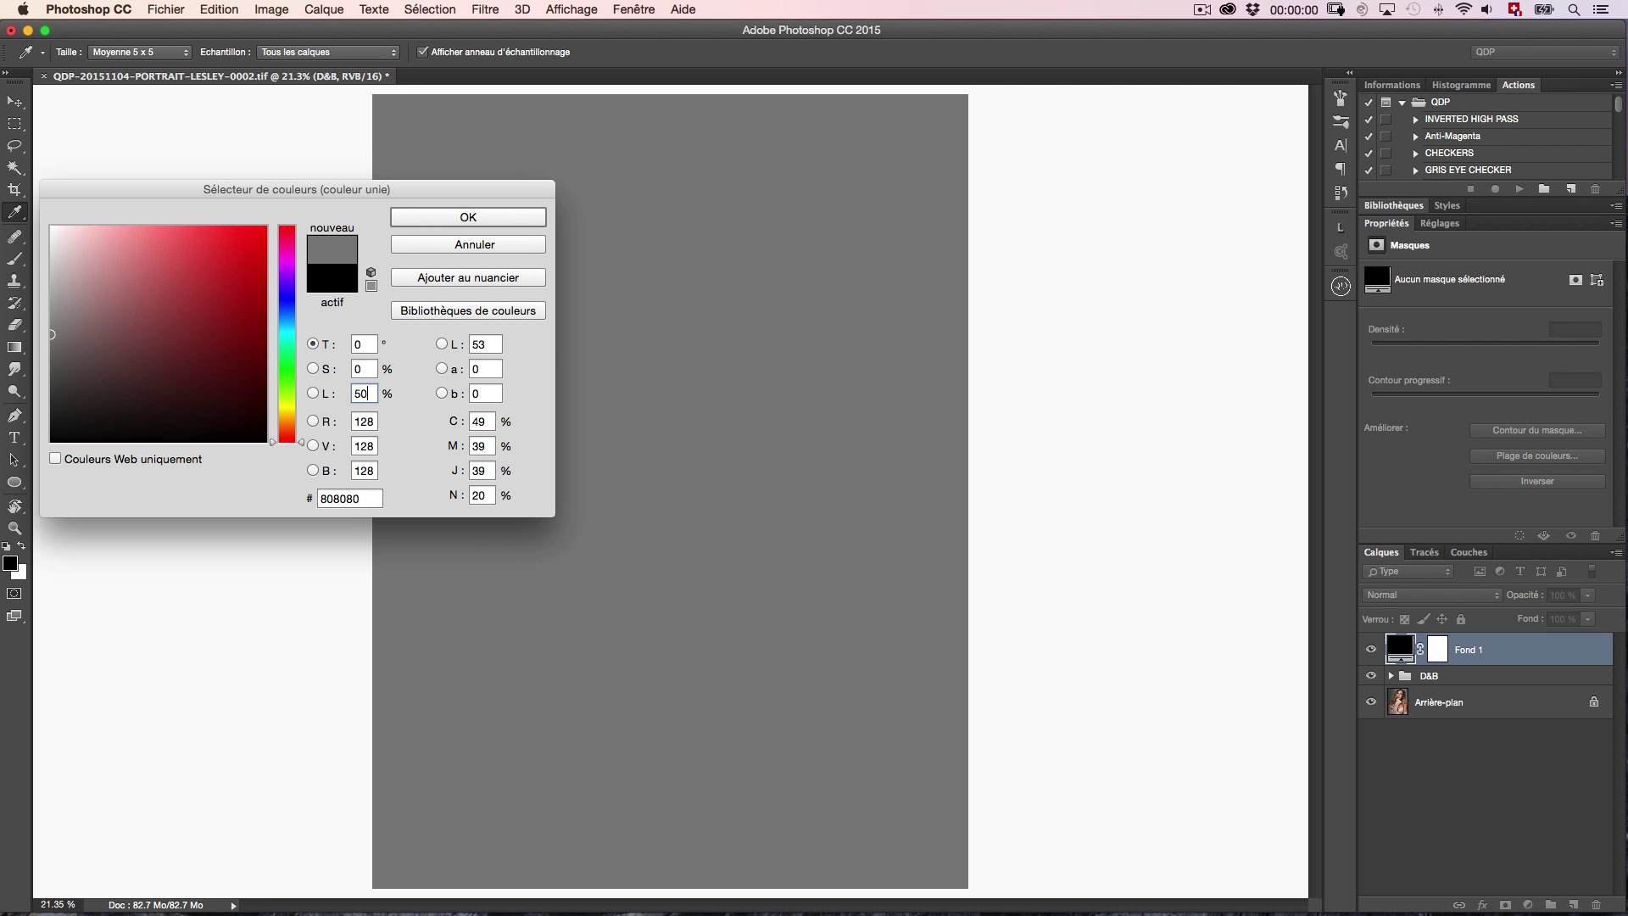
key("Return")
Set the grey fill layer's blend mode to Couleur and rename the layer B&W.
left_click(1425, 595)
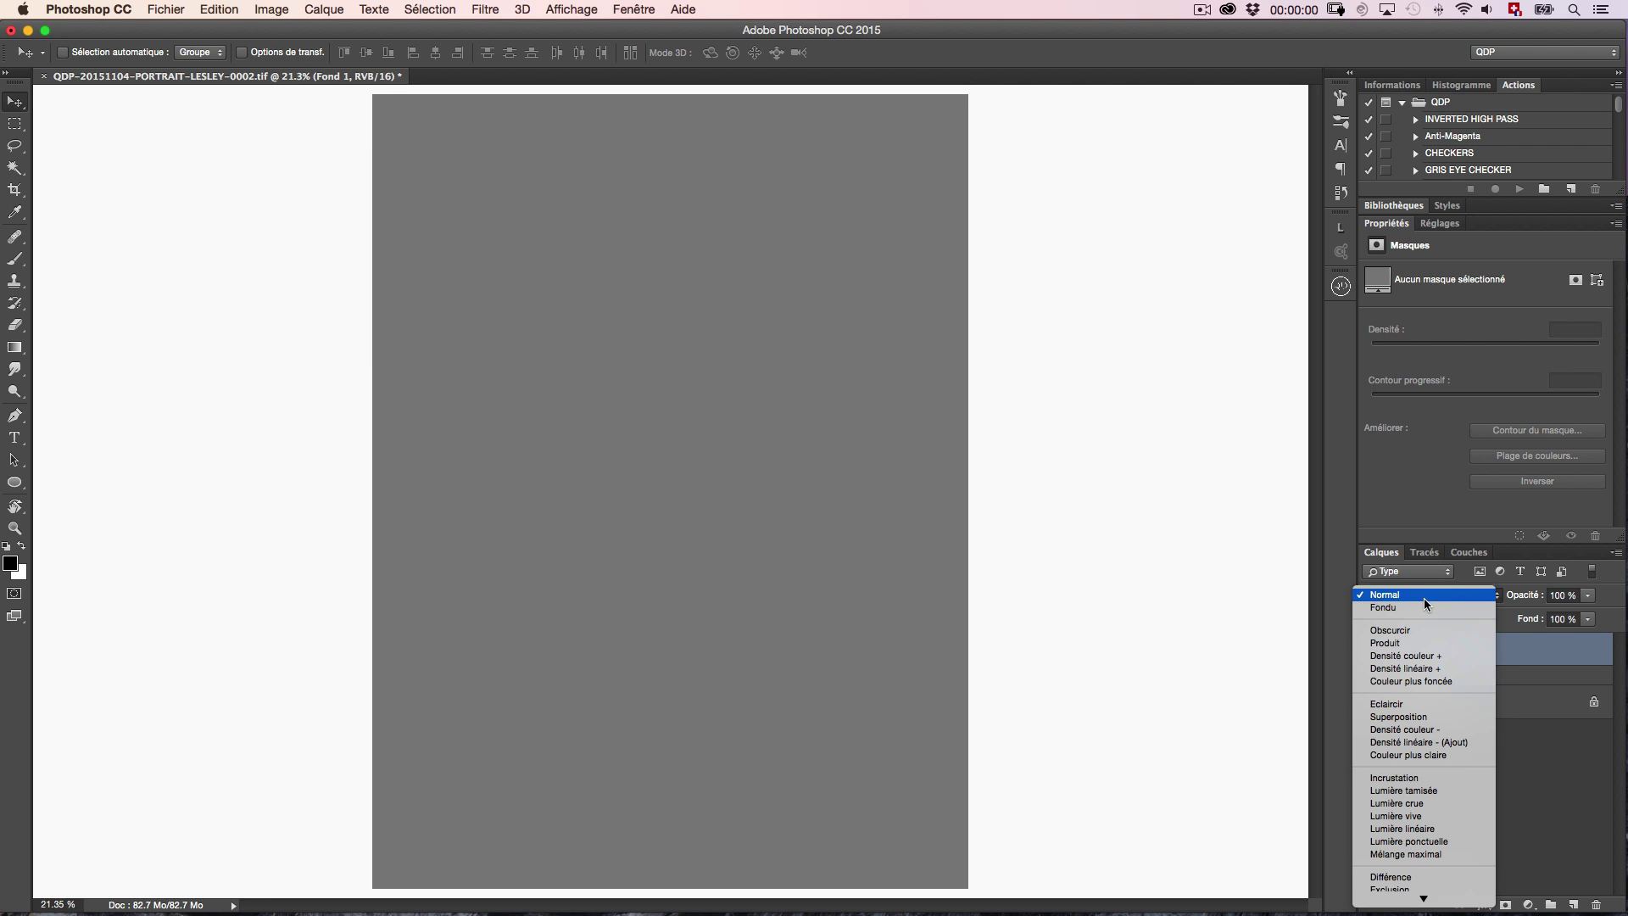
left_click(1427, 884)
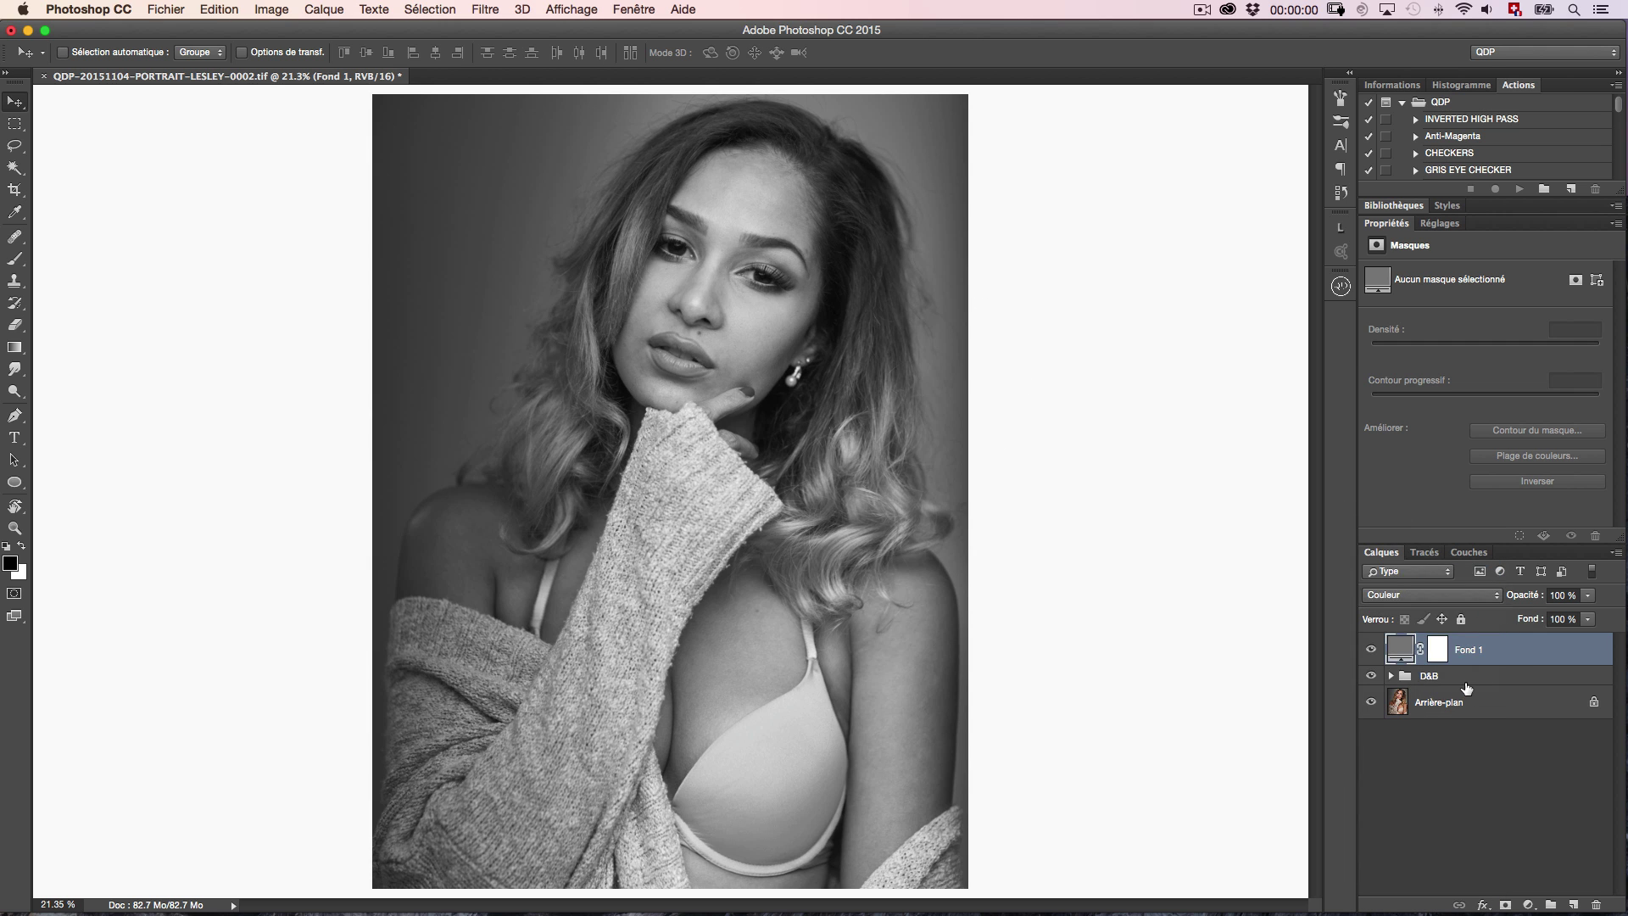
mouse_move(1094, 912)
key("F2")
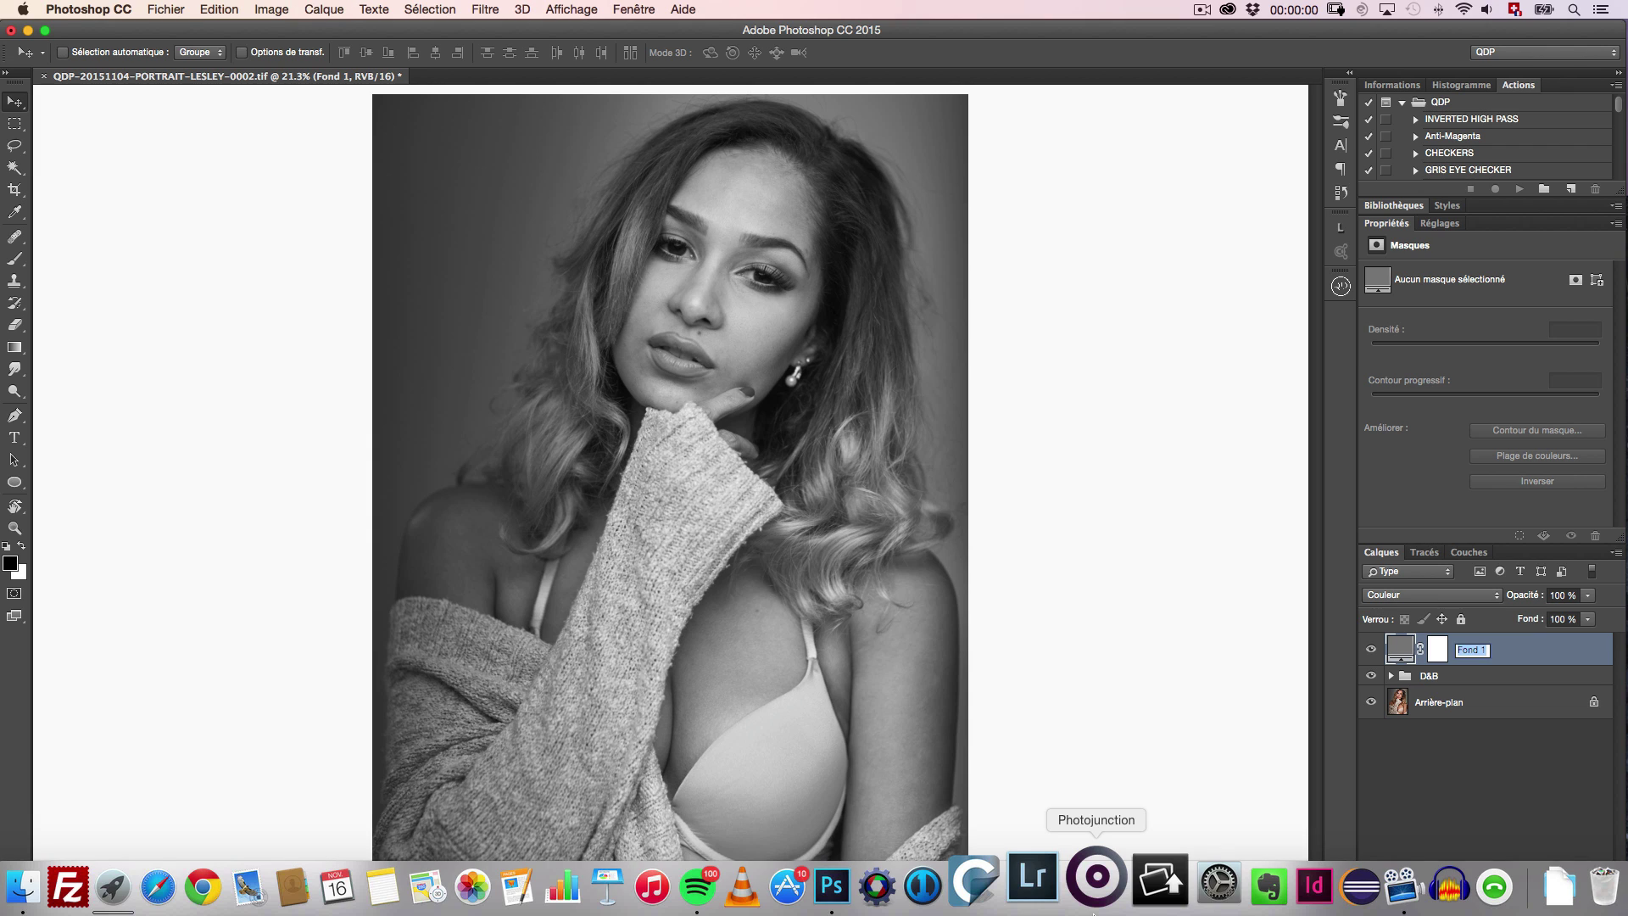
type("B&W")
key("Return")
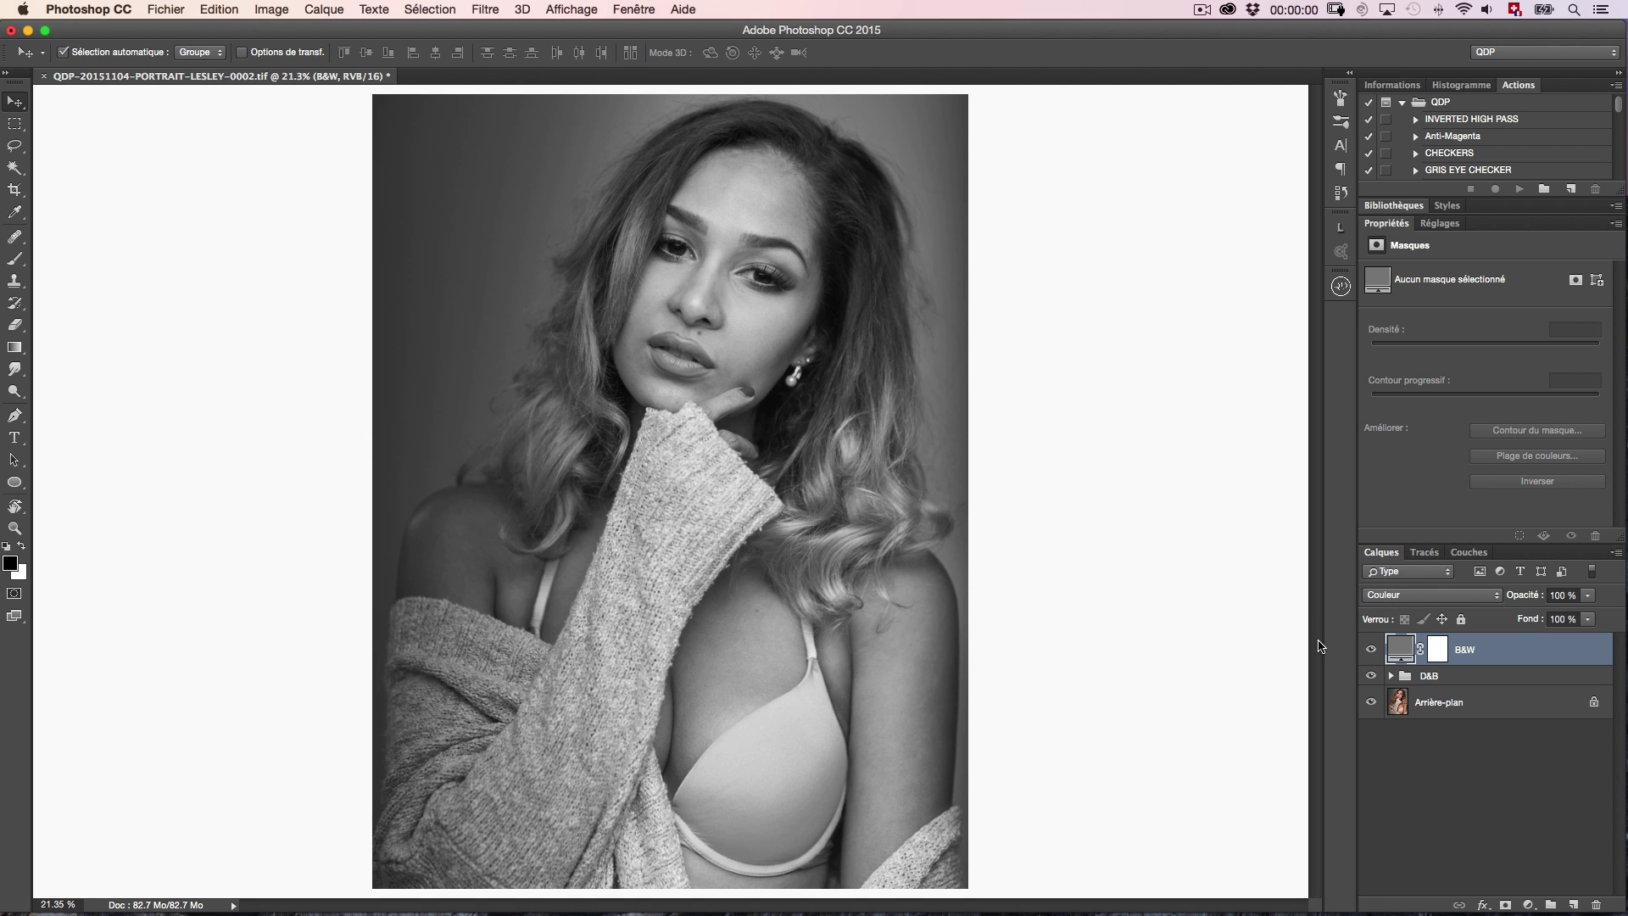
Add a Curves adjustment layer named CONTRASTE above the B&W layer.
key("super+m")
type("CONTRASTE")
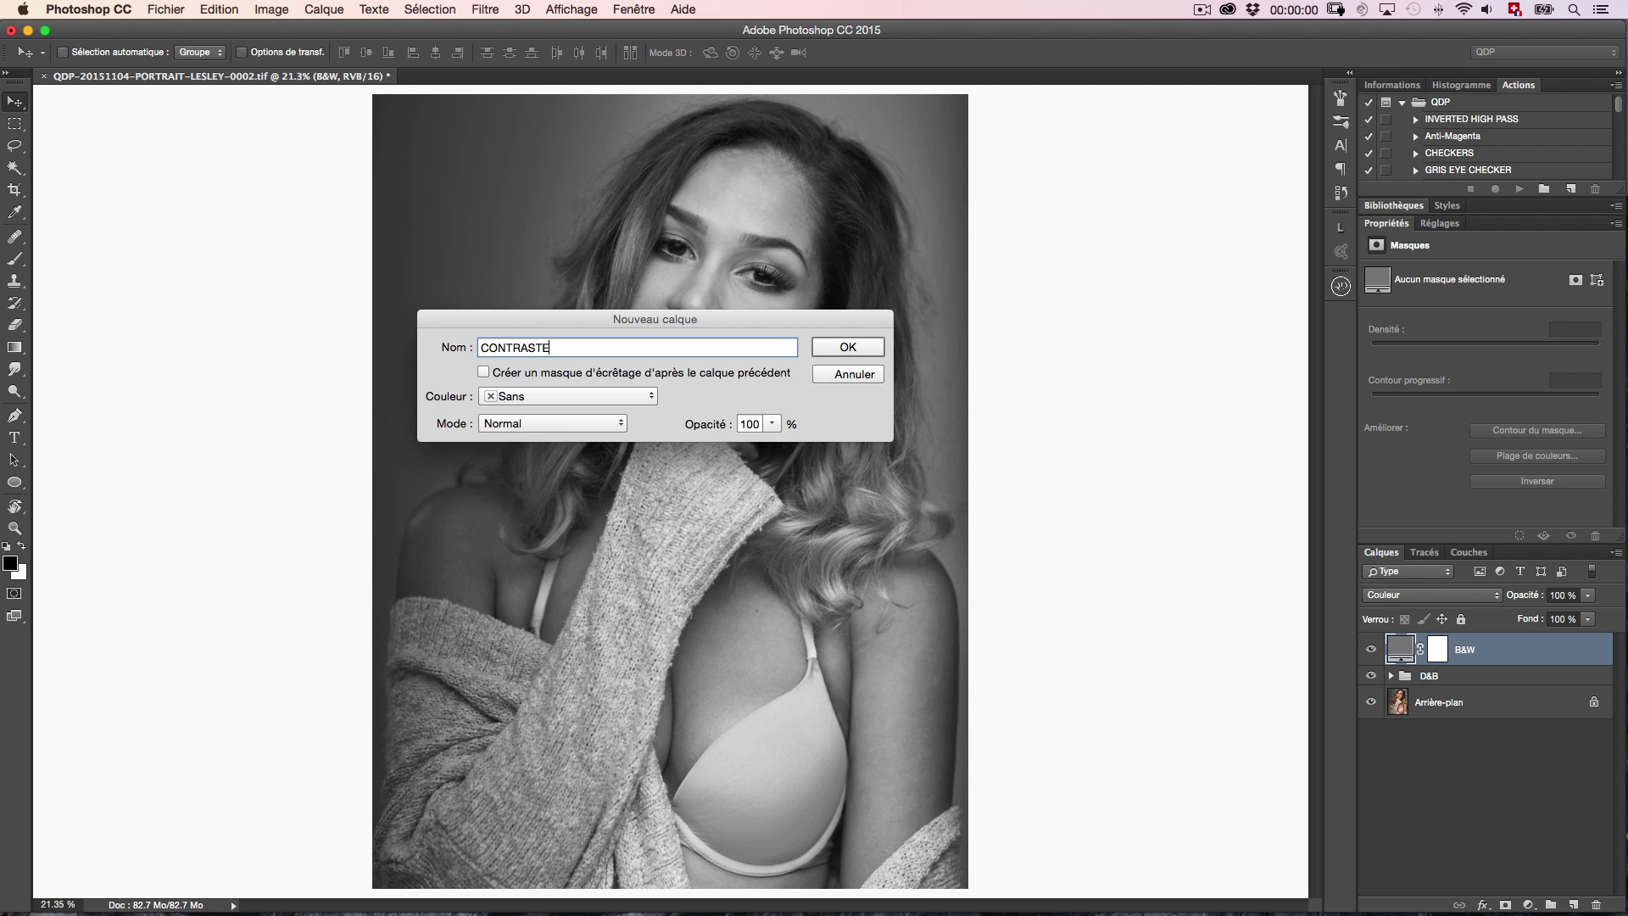
key("Return")
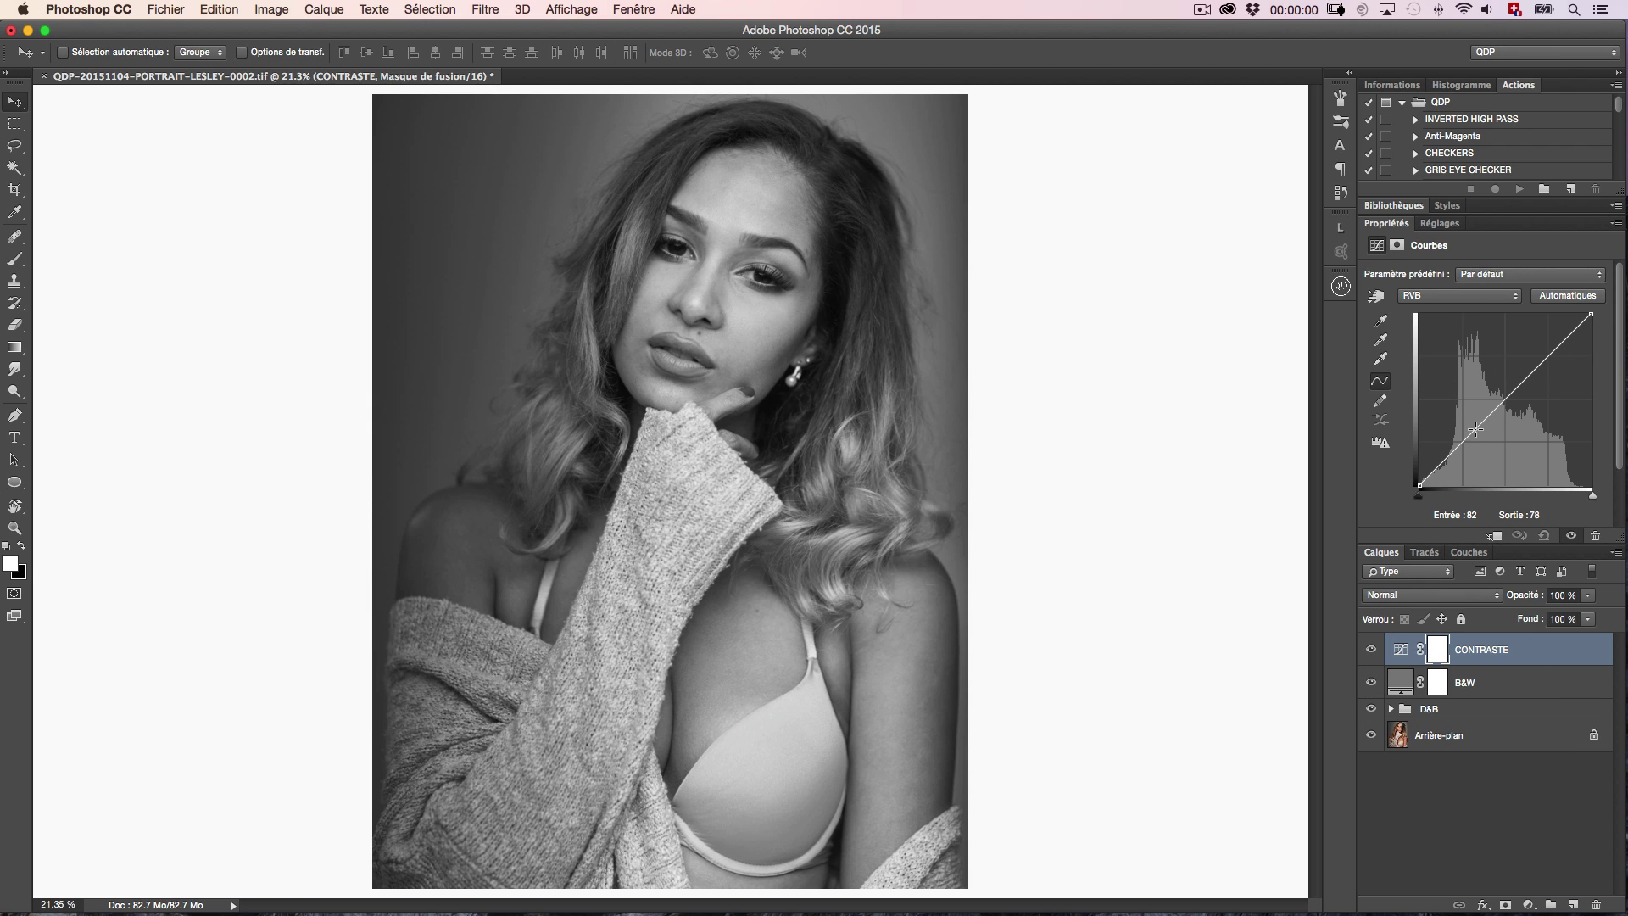
Pull the CONTRASTE curve's midtones down to input 141, output 63 to strongly darken the preview.
left_click_drag(1477, 428, 1481, 432)
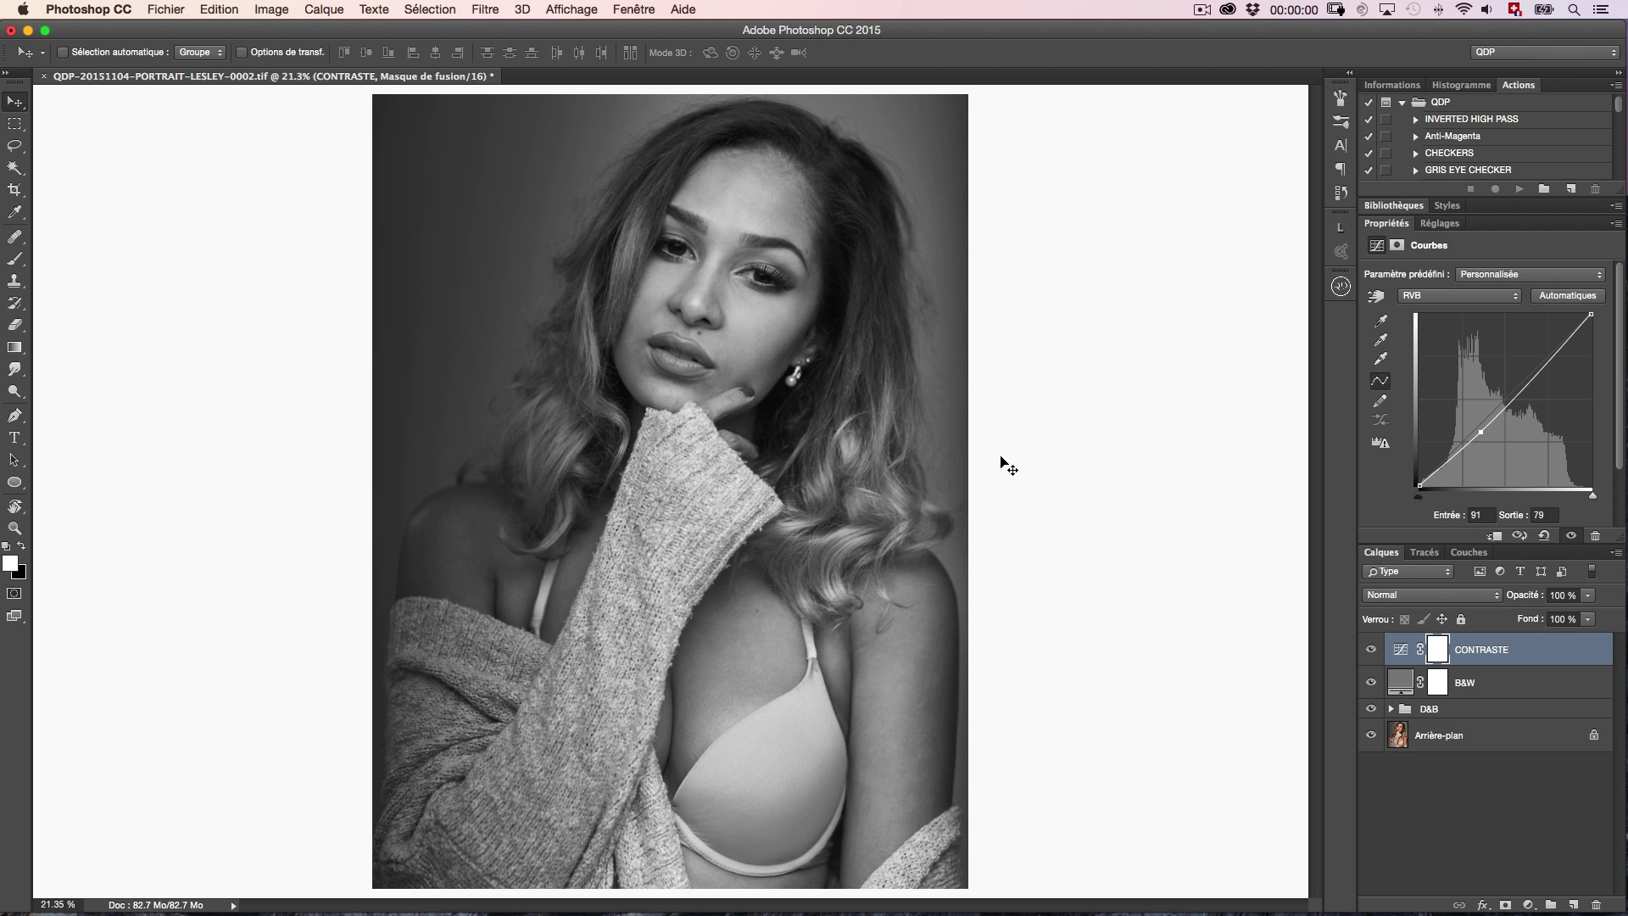
mouse_move(1483, 434)
left_mouse_down()
mouse_move(1499, 472)
mouse_move(1500, 450)
left_mouse_up()
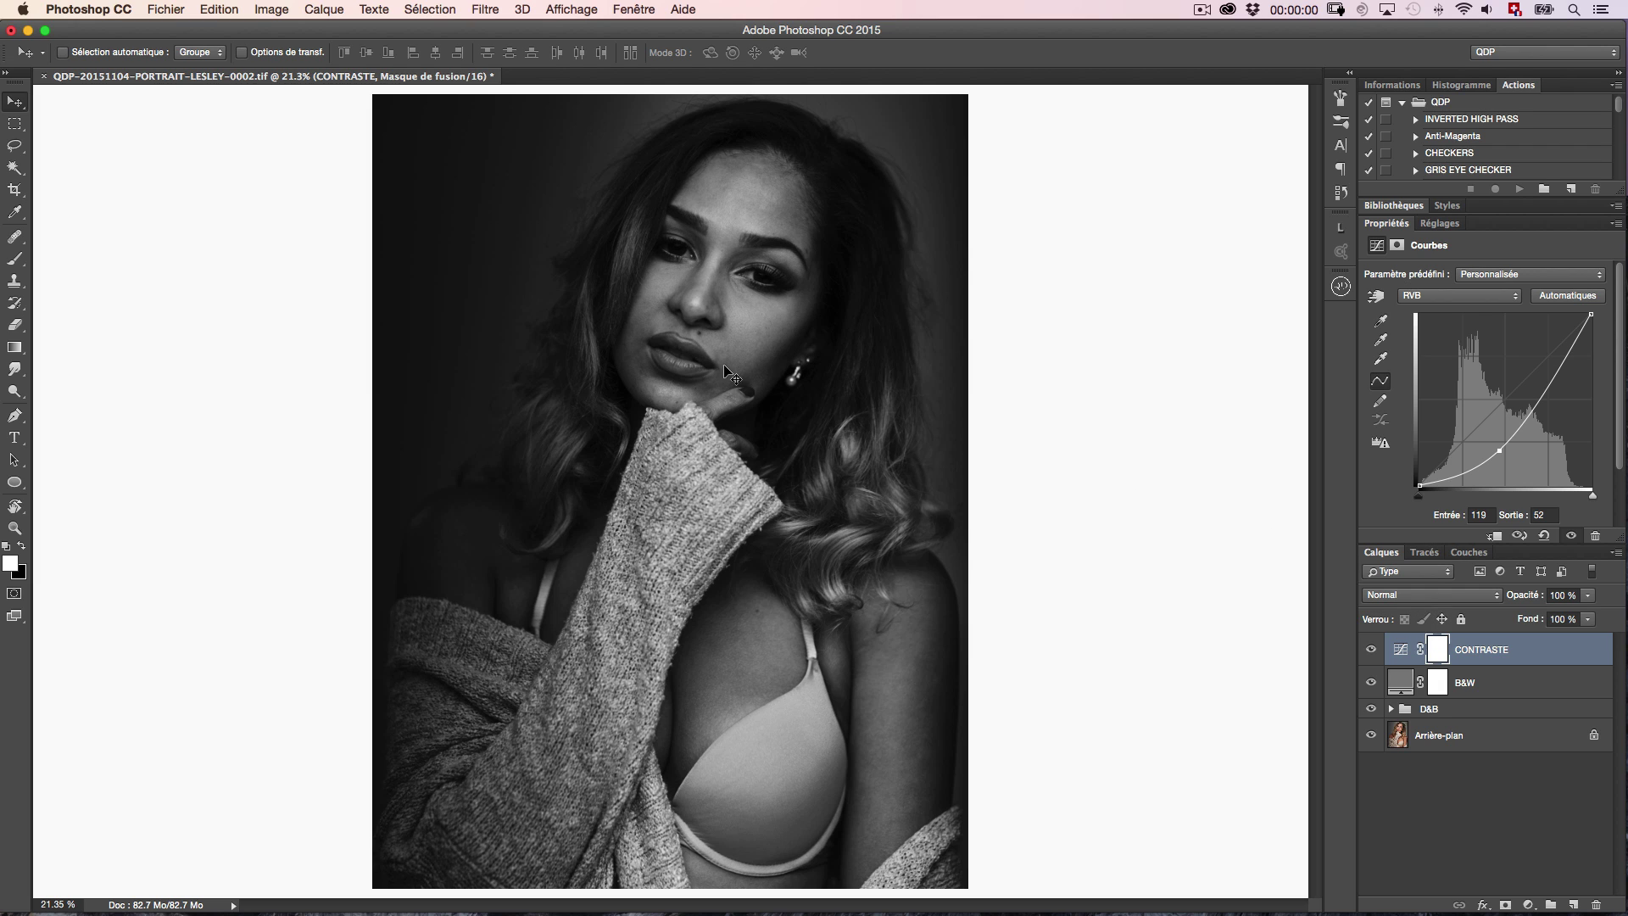
left_click_drag(1500, 450, 1392, 356)
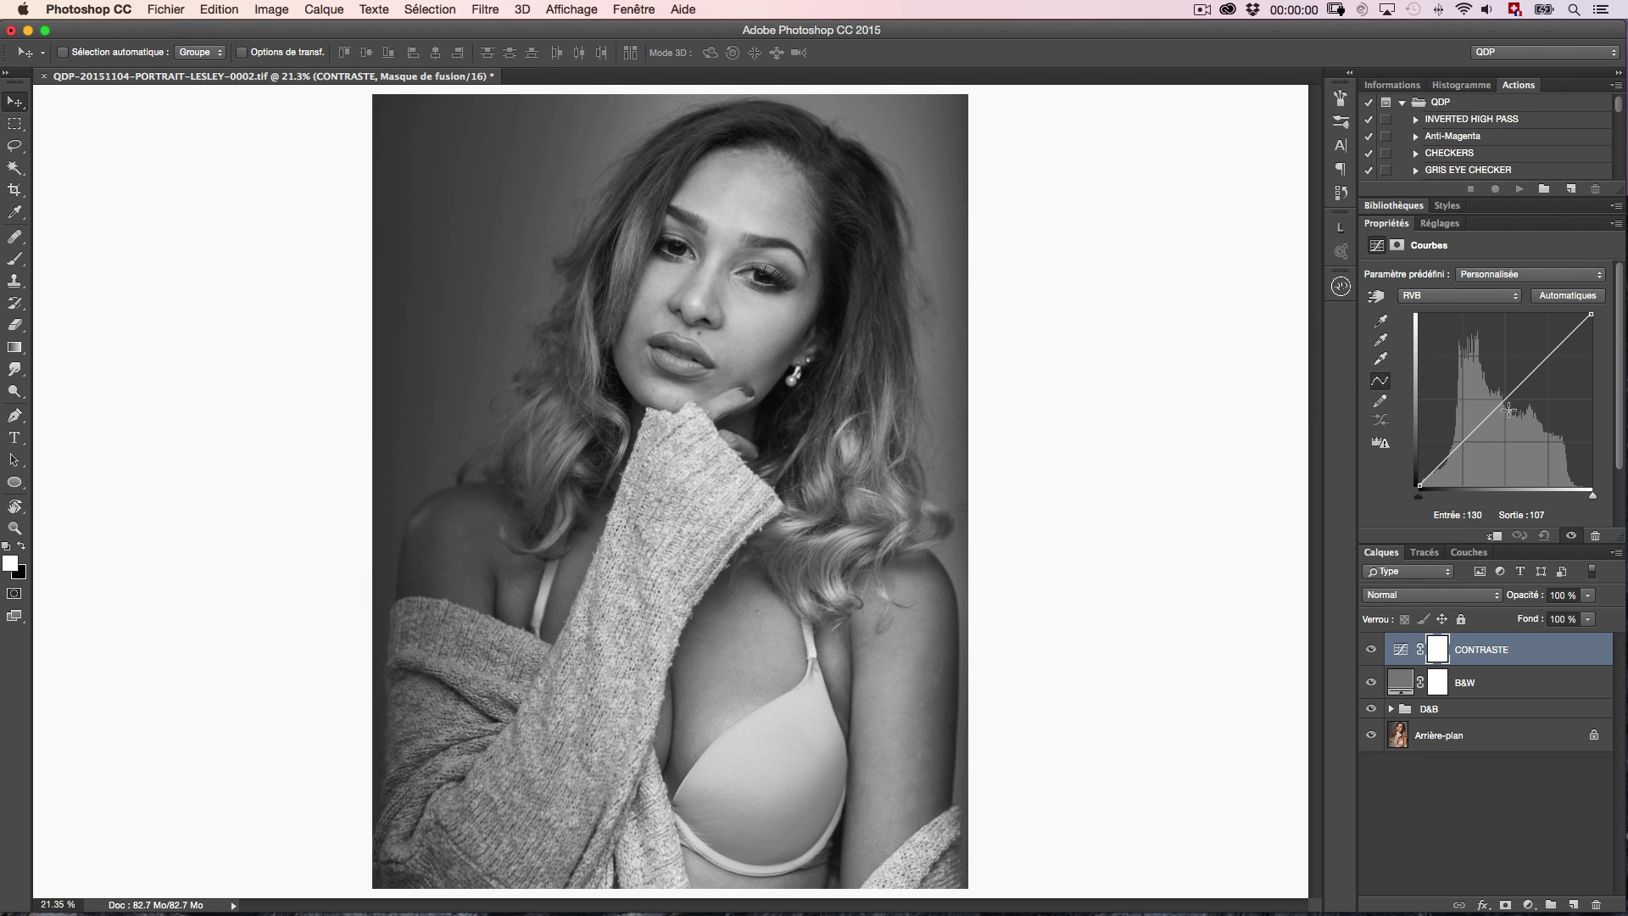
left_click_drag(1506, 399, 1515, 442)
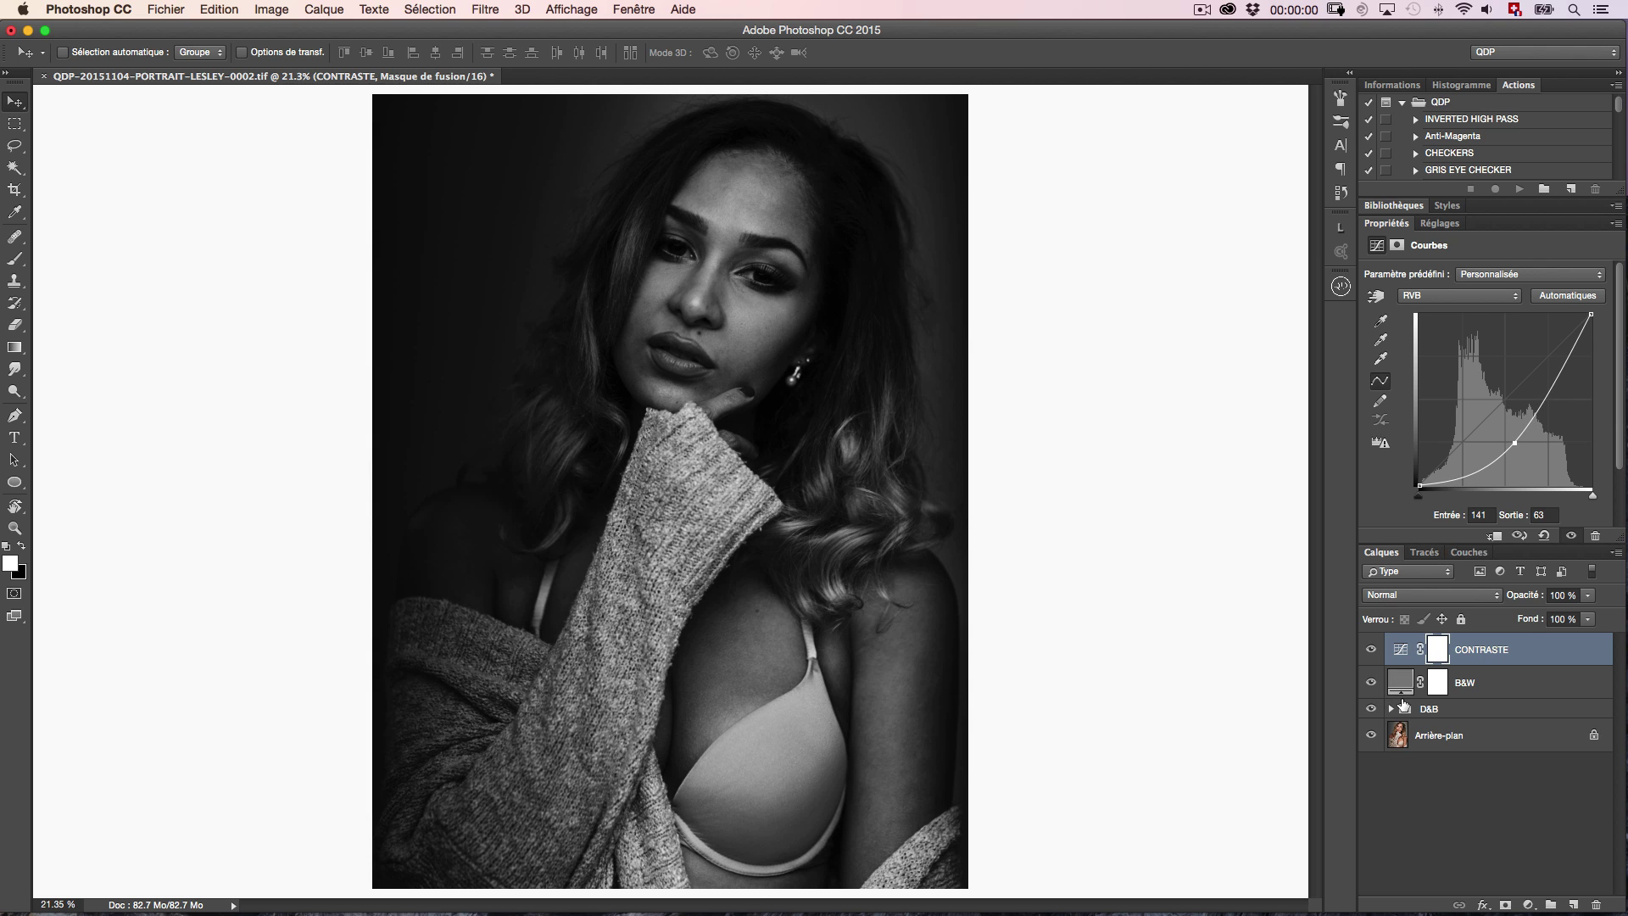
Target the BURN mask inside the D&B group and set up a soft round 422 px brush with 1% flow.
left_click(1391, 709)
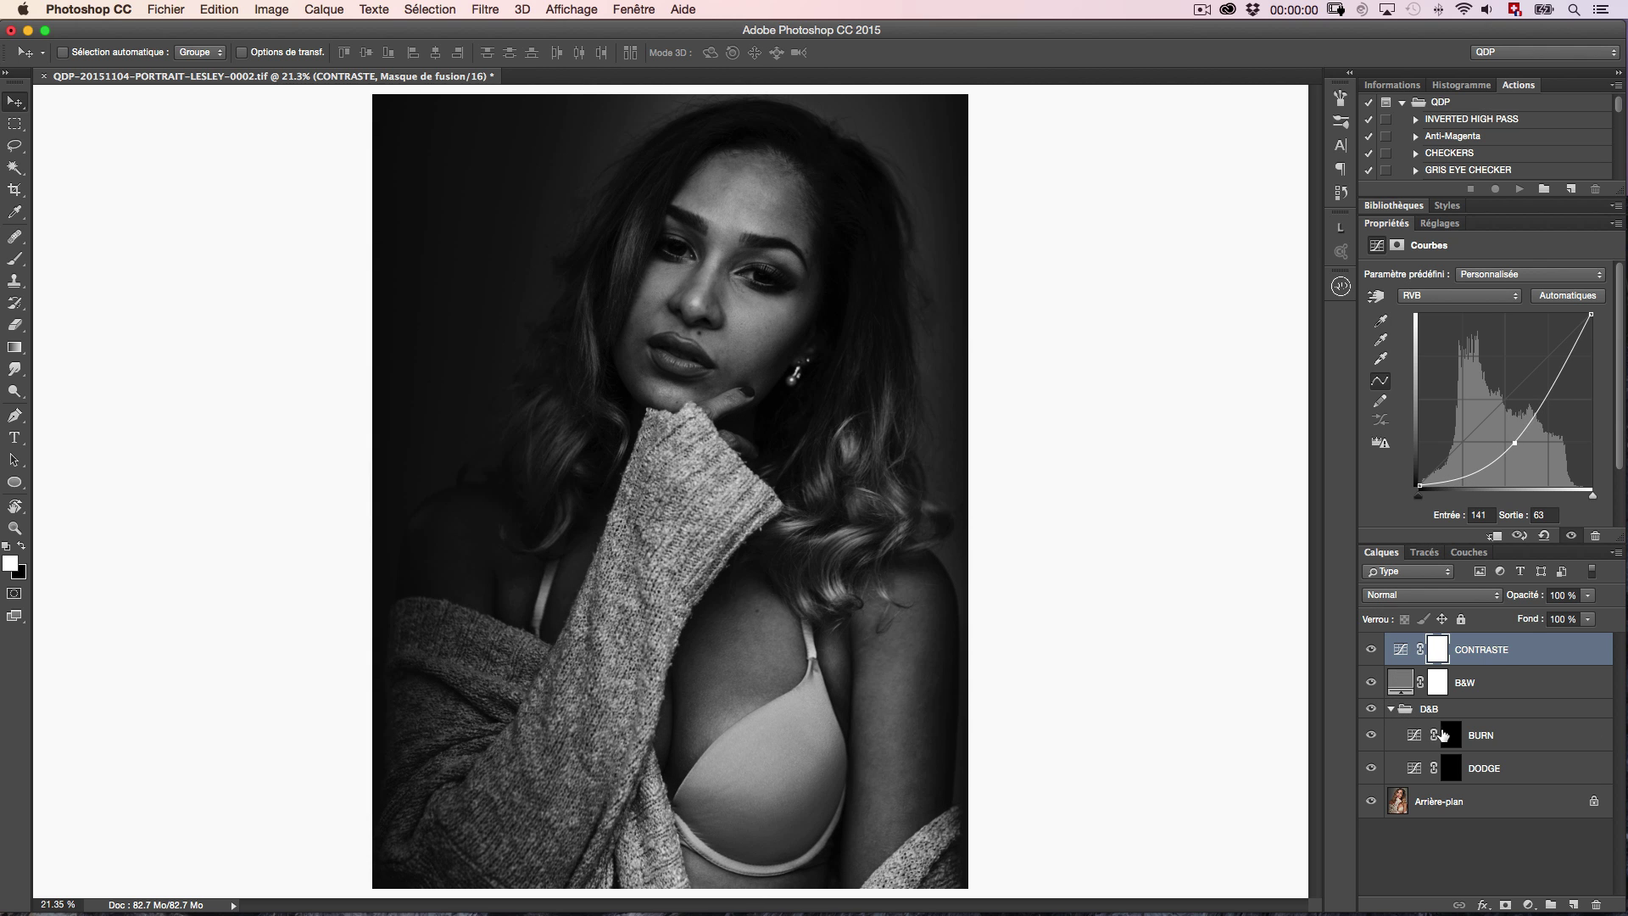
left_click(1450, 734)
key("b")
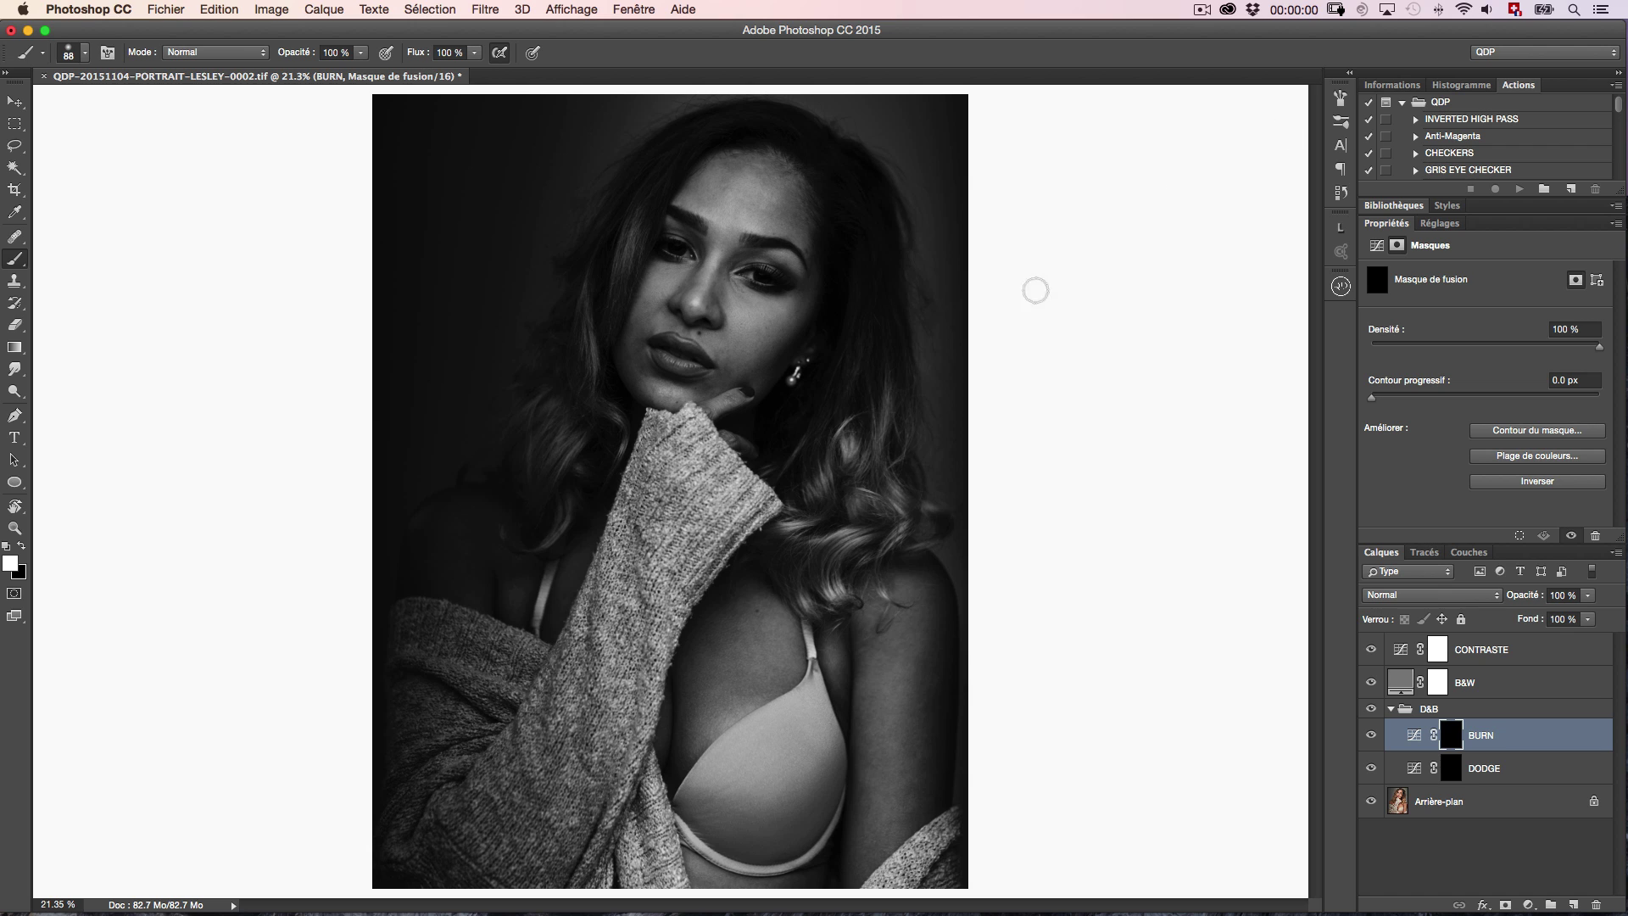
right_click(908, 331)
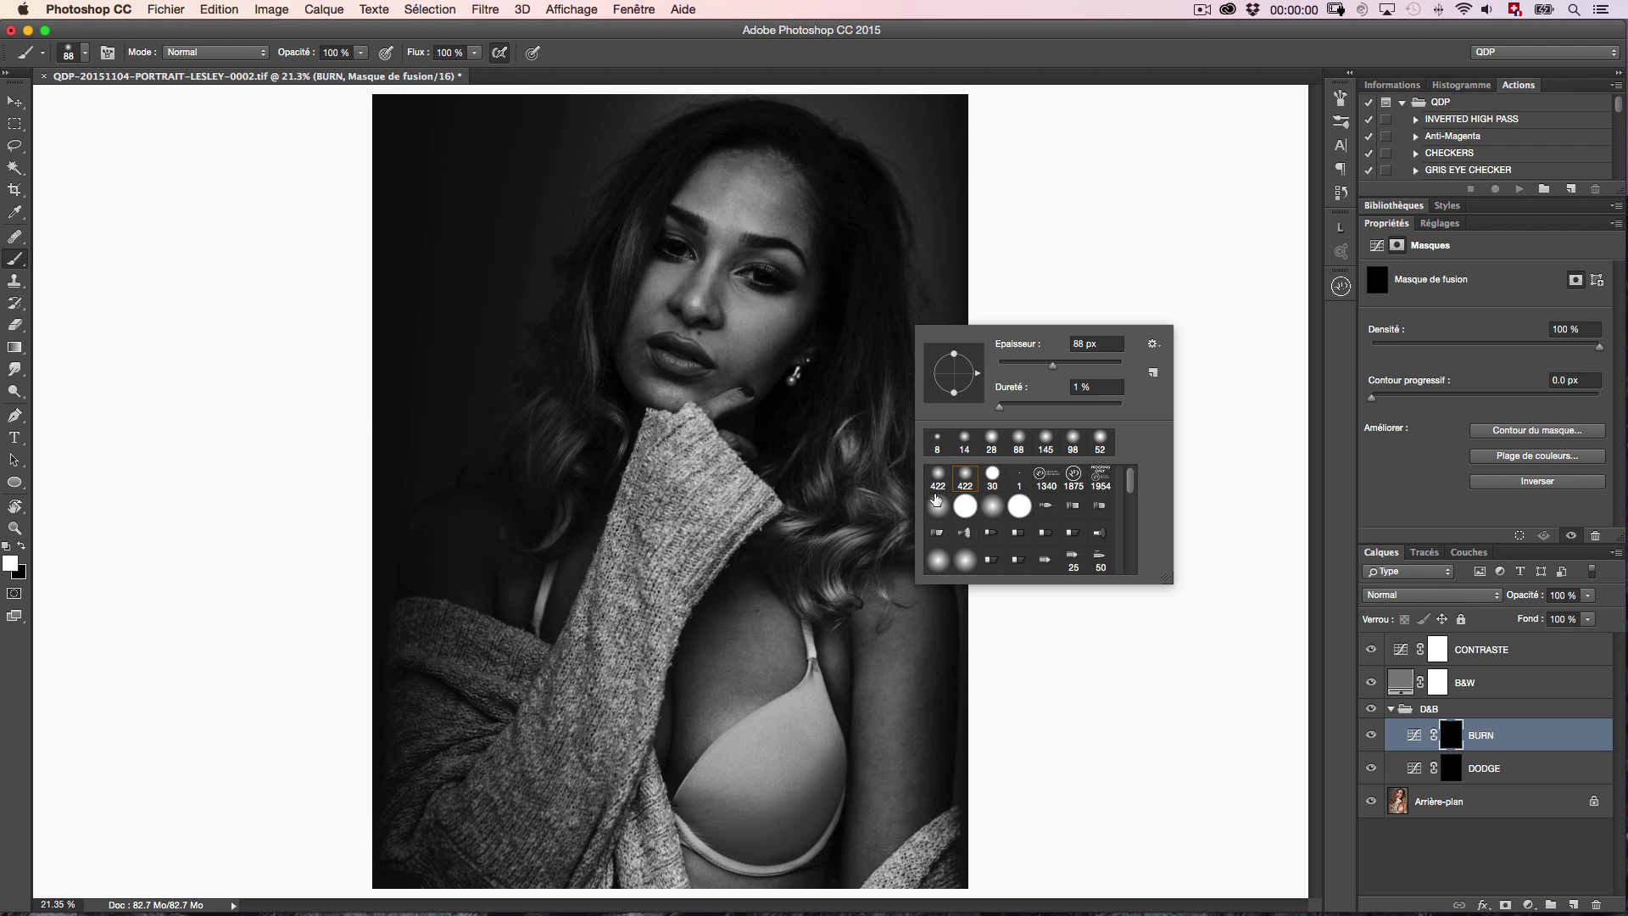
double_click(932, 487)
key("shift+0")
key("shift+1")
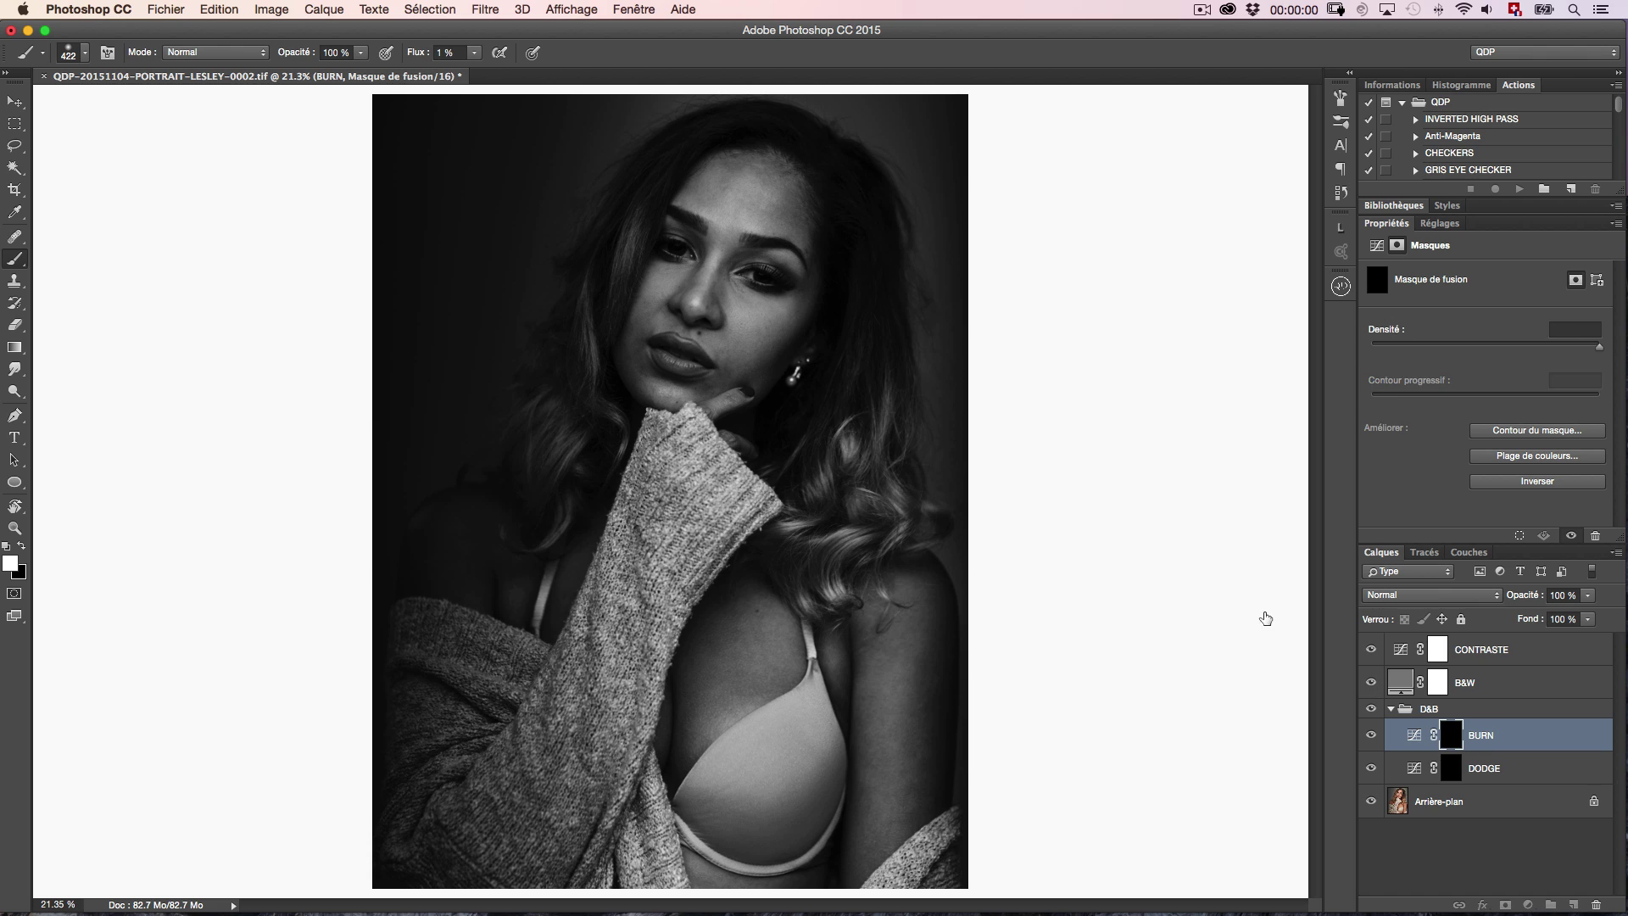
Reduce the brush to 76 px and paint over the bright area of the forehead on the BURN mask.
left_click_drag(830, 386, 797, 386)
left_click_drag(695, 383, 682, 385)
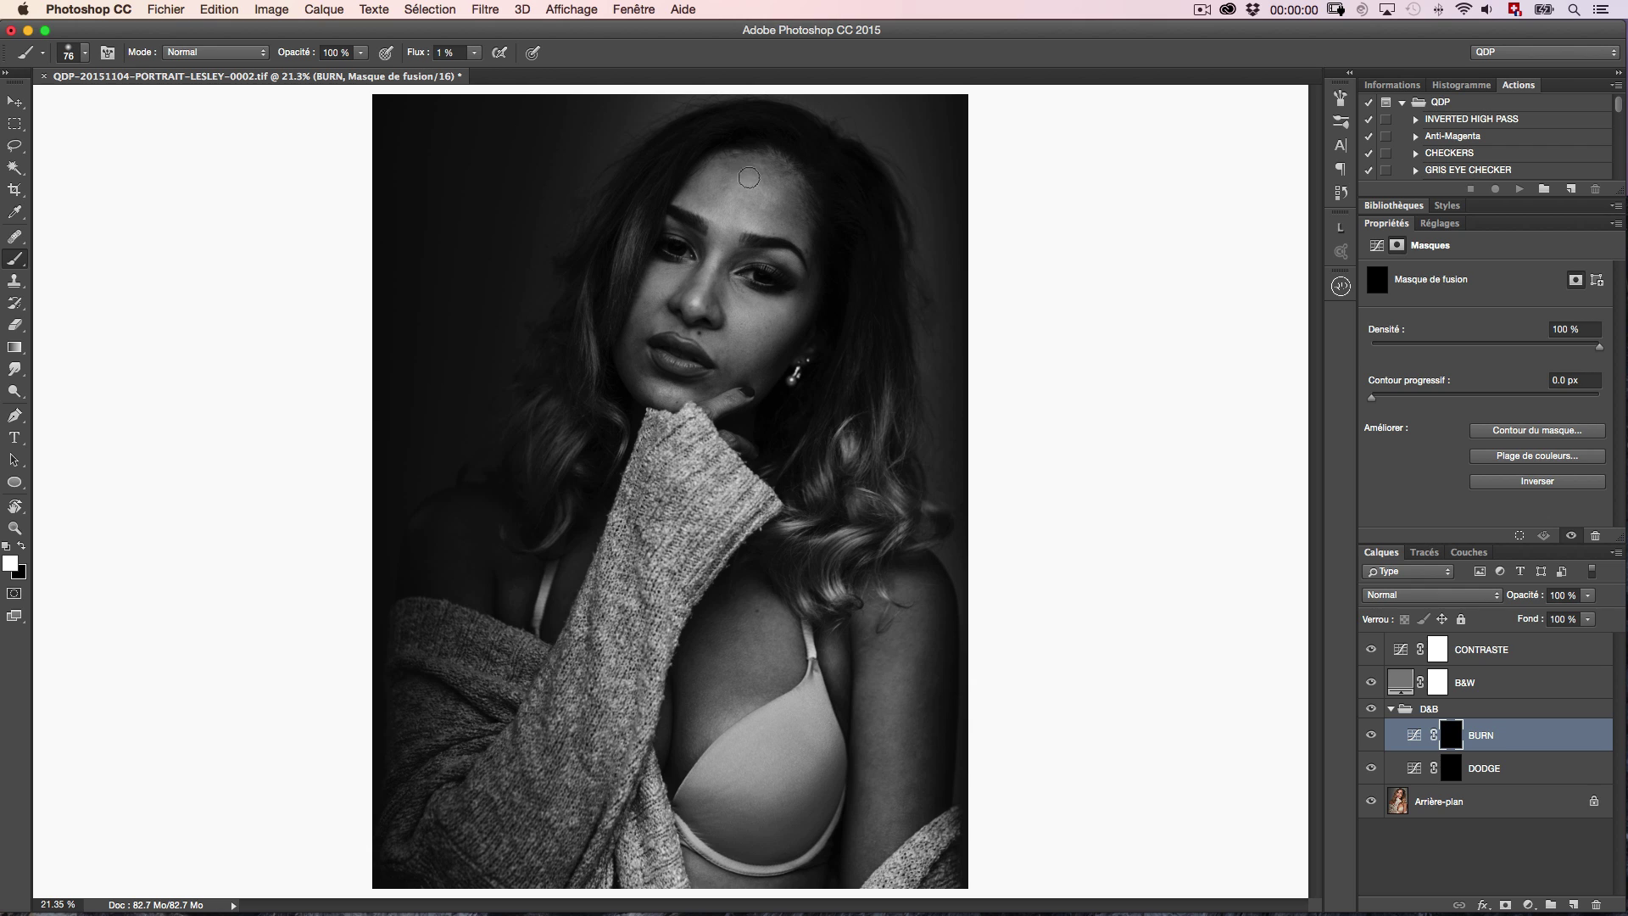
left_click_drag(748, 172, 746, 174)
Set the brush to 35 px with 2% flow and lighten dark patches around the mouth on the DODGE mask.
key("shift+0")
key("shift+2")
key("alt+bracketleft")
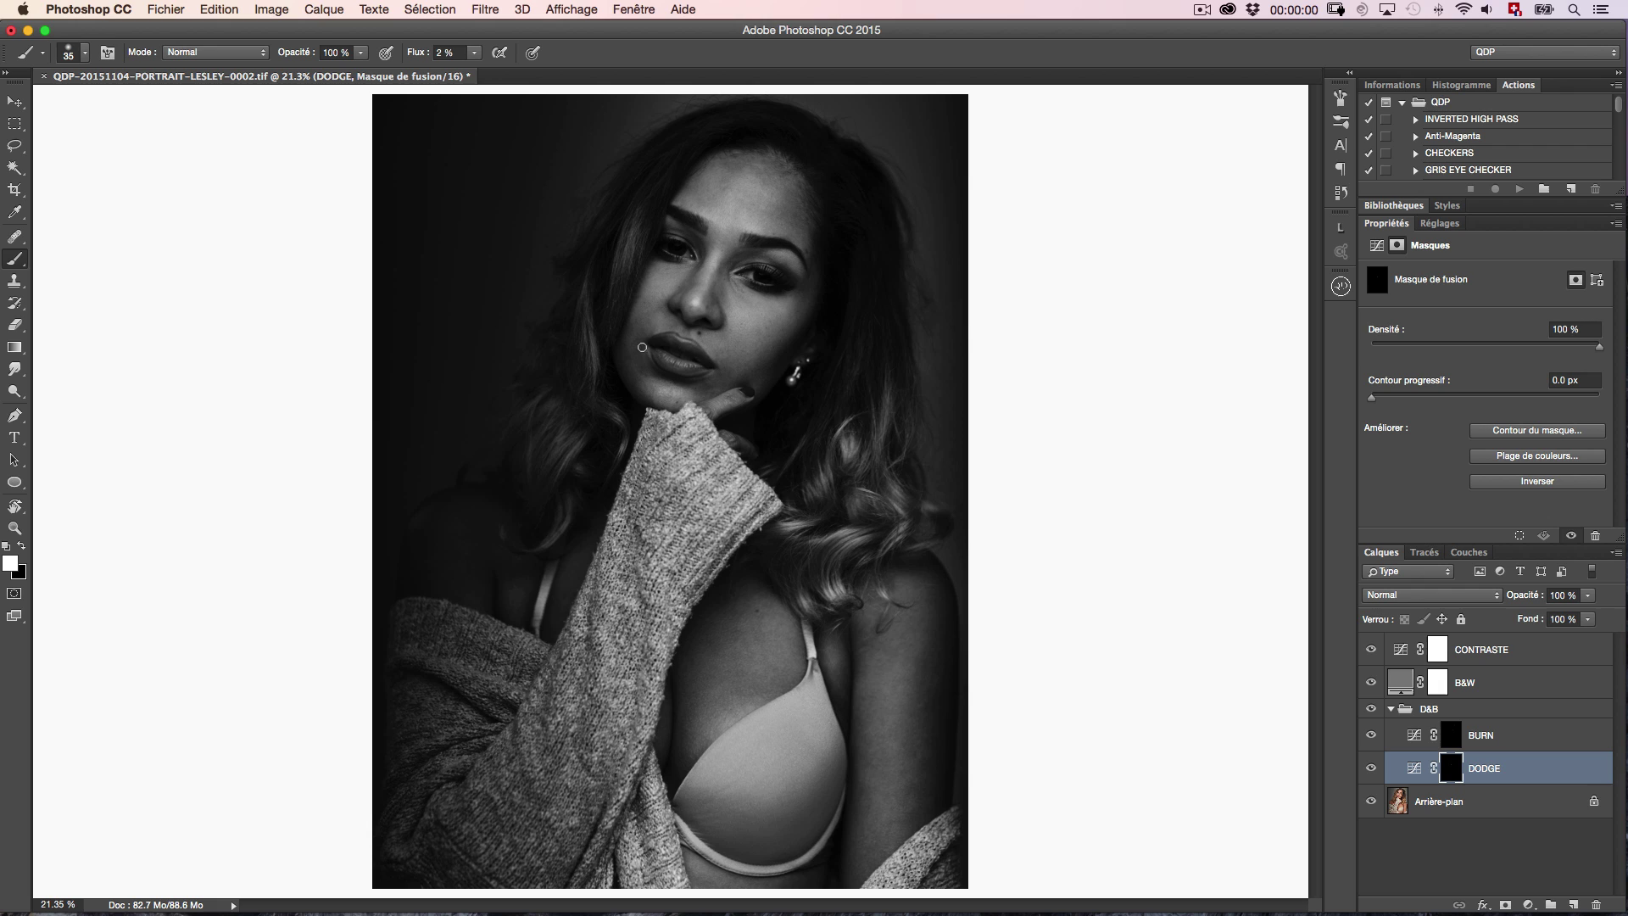
Even out the forehead by painting bright patches on the BURN mask and dark patches on the DODGE mask with the 35 px brush.
left_click(1450, 736)
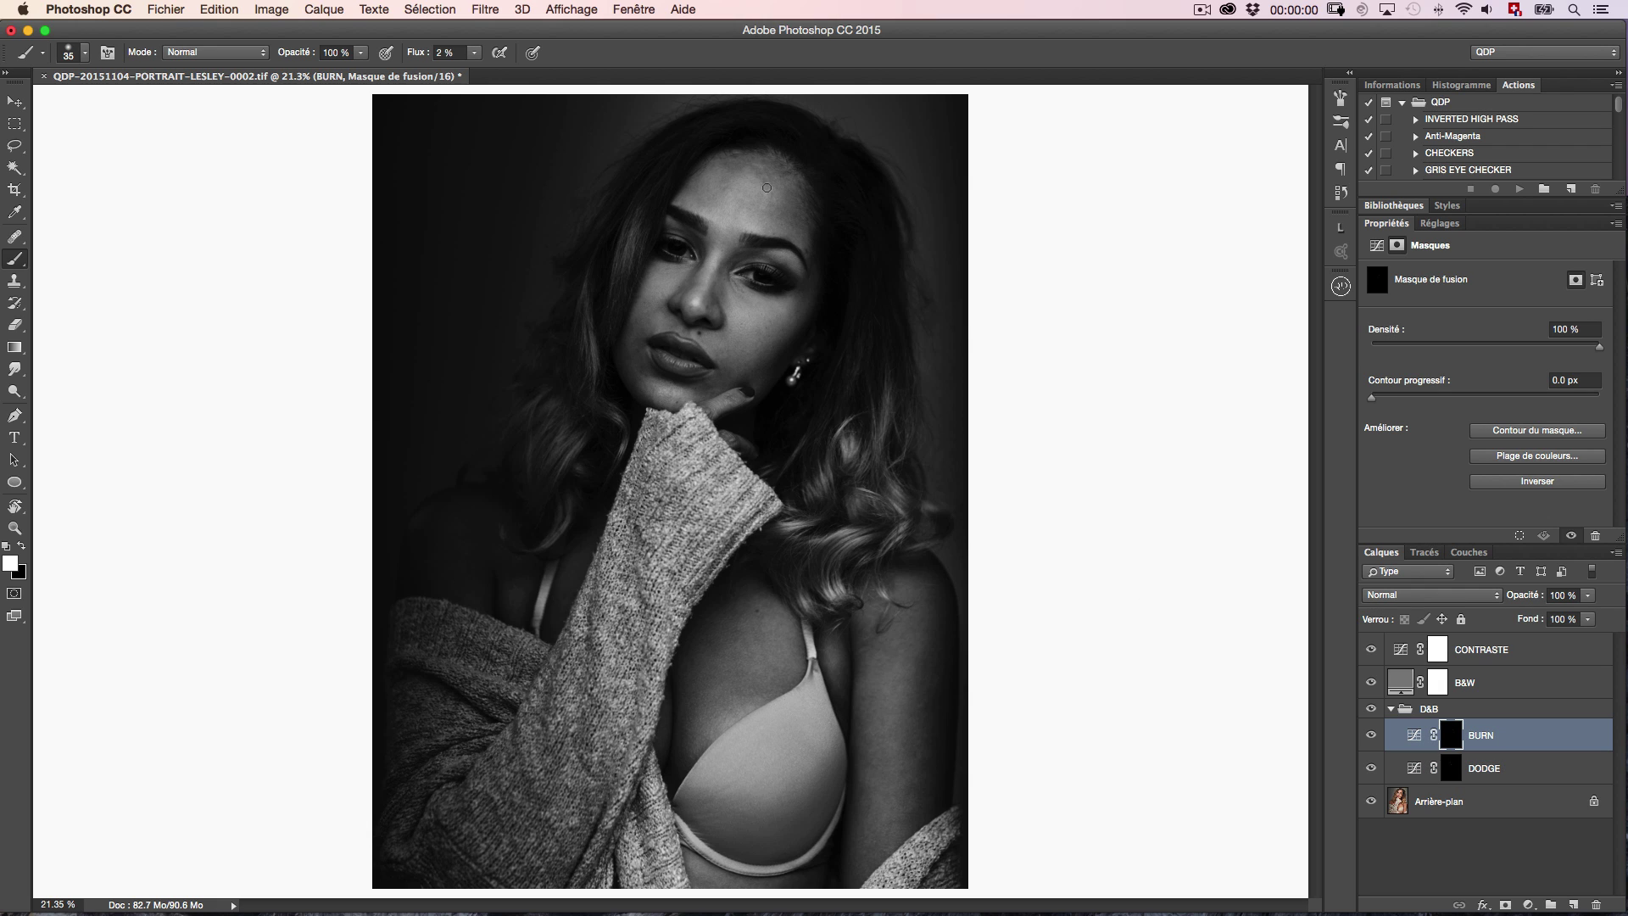
key("alt+bracketleft")
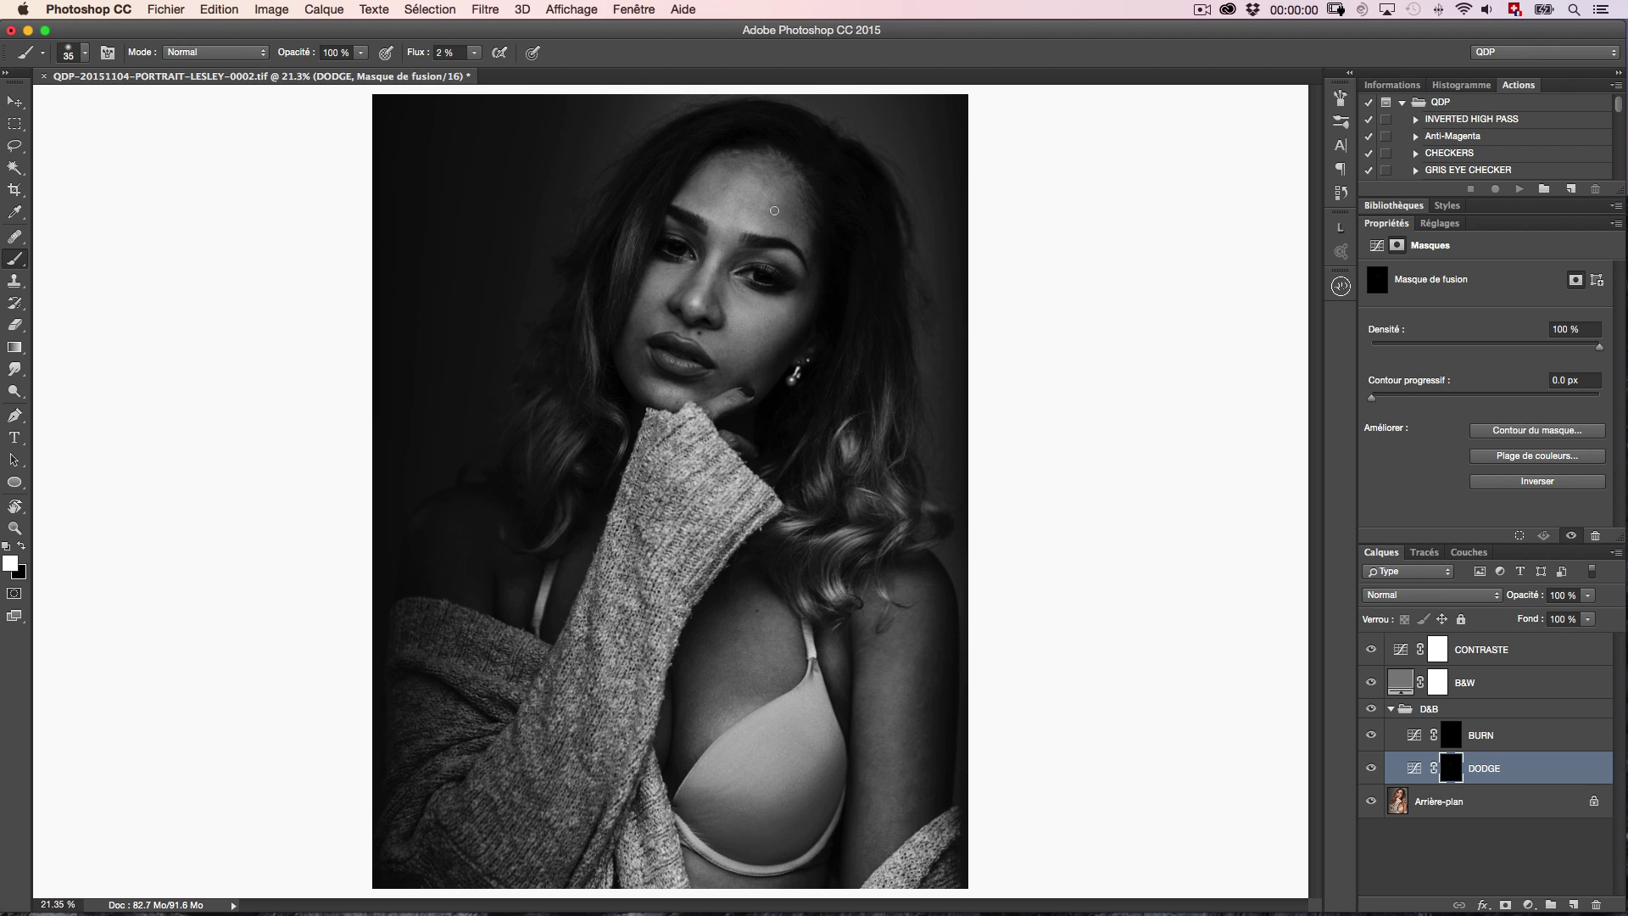
left_click_drag(774, 174, 727, 180)
key("alt+bracketright")
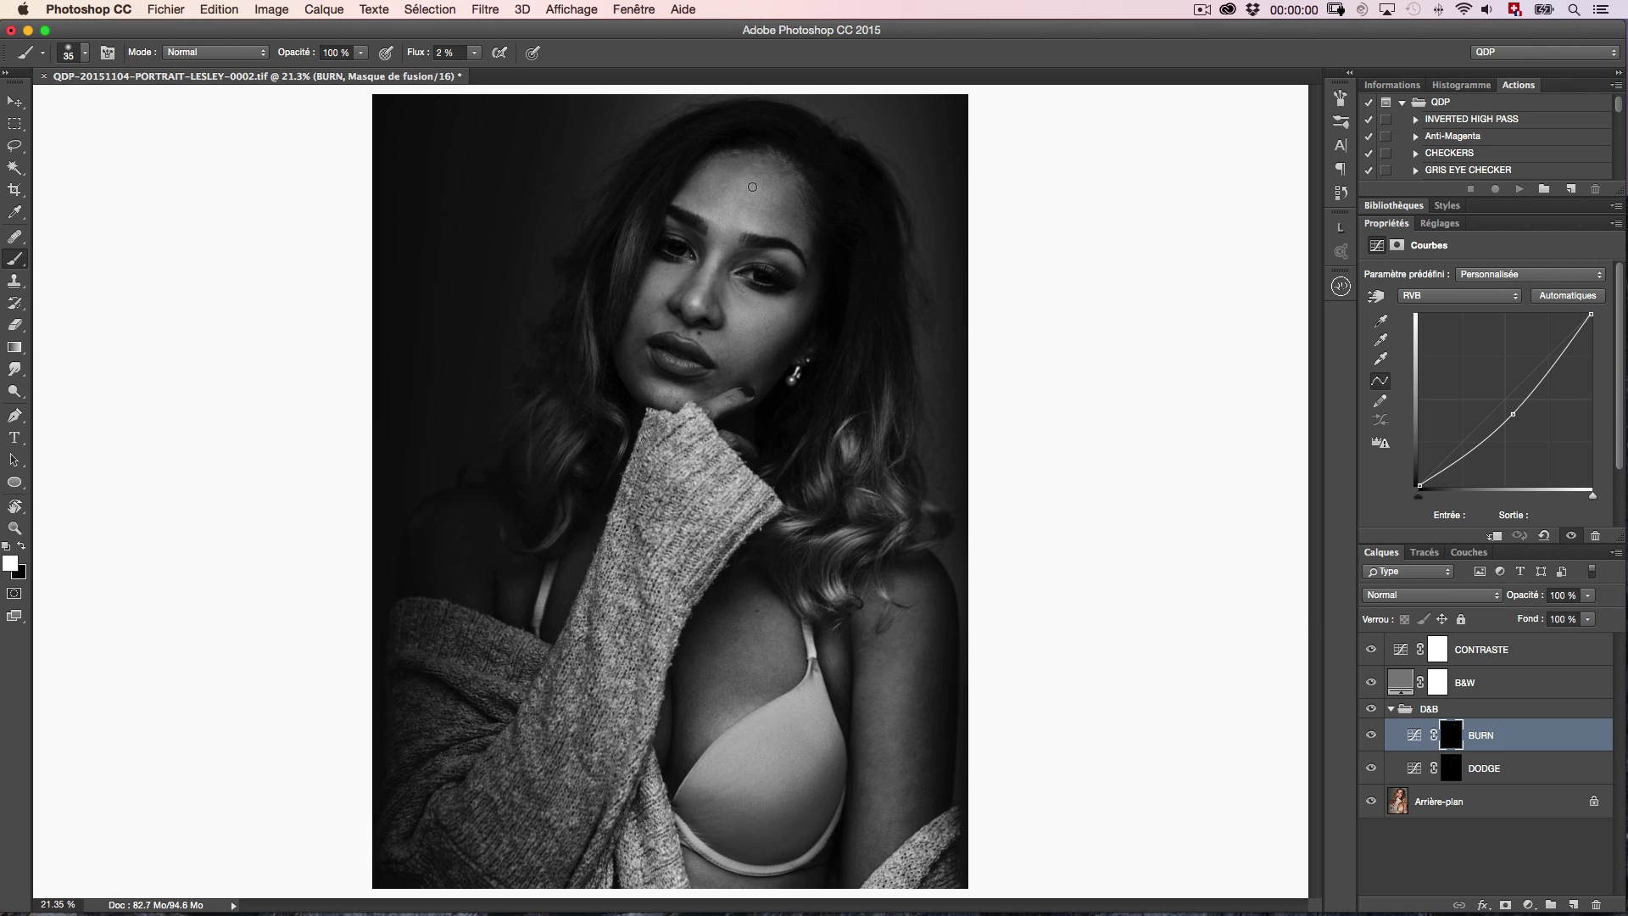
key("alt+bracketleft")
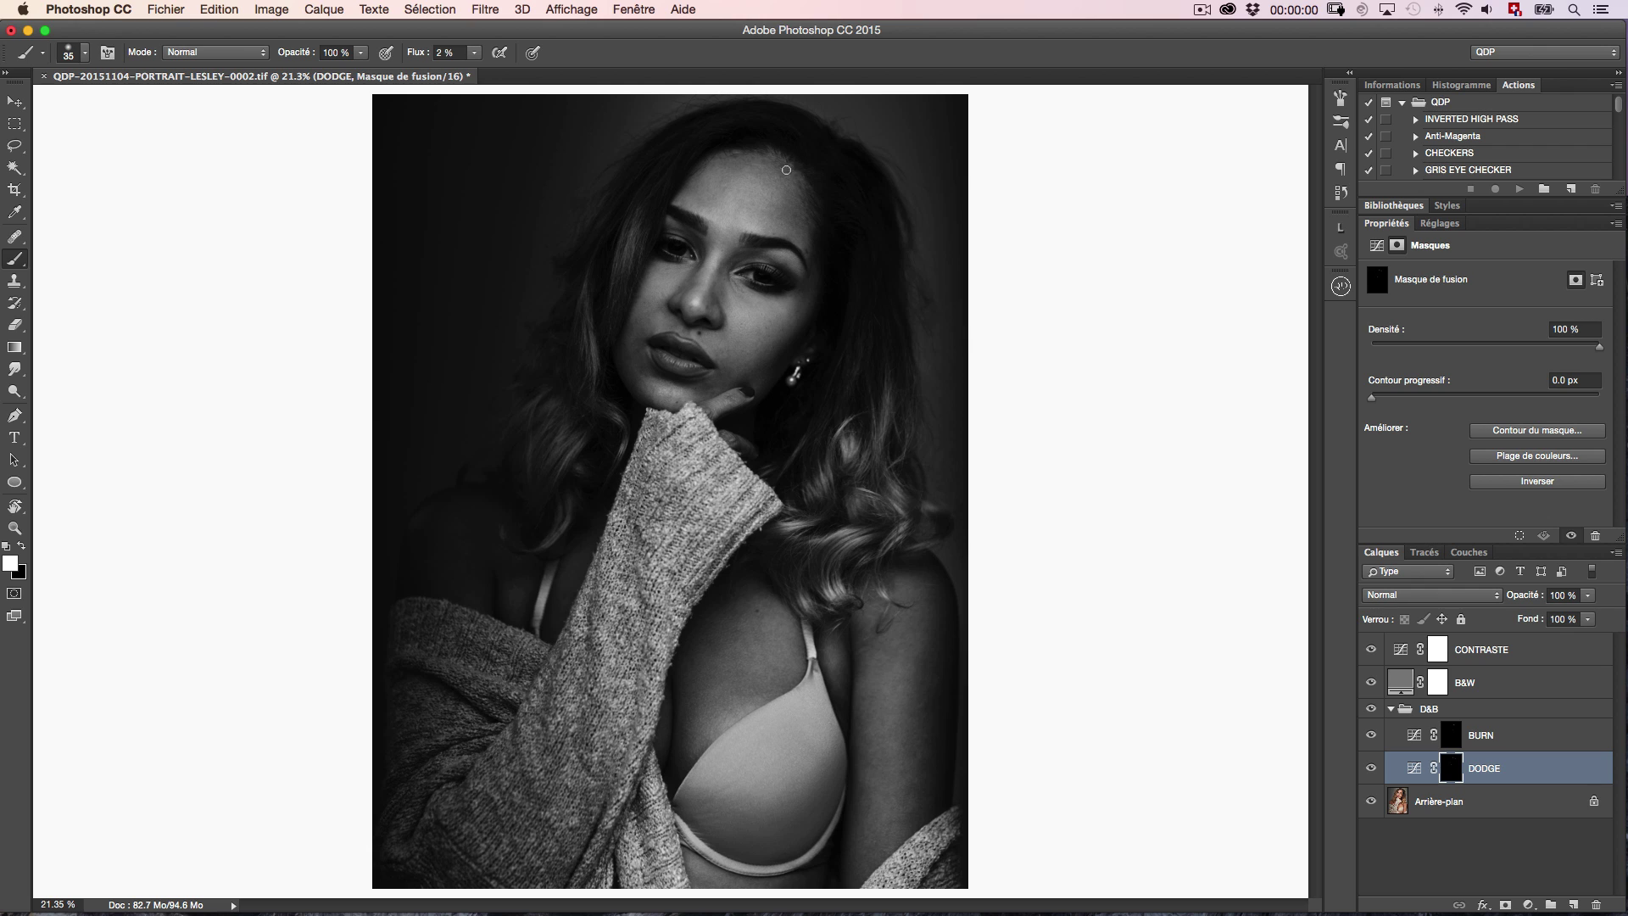
key("alt+bracketright")
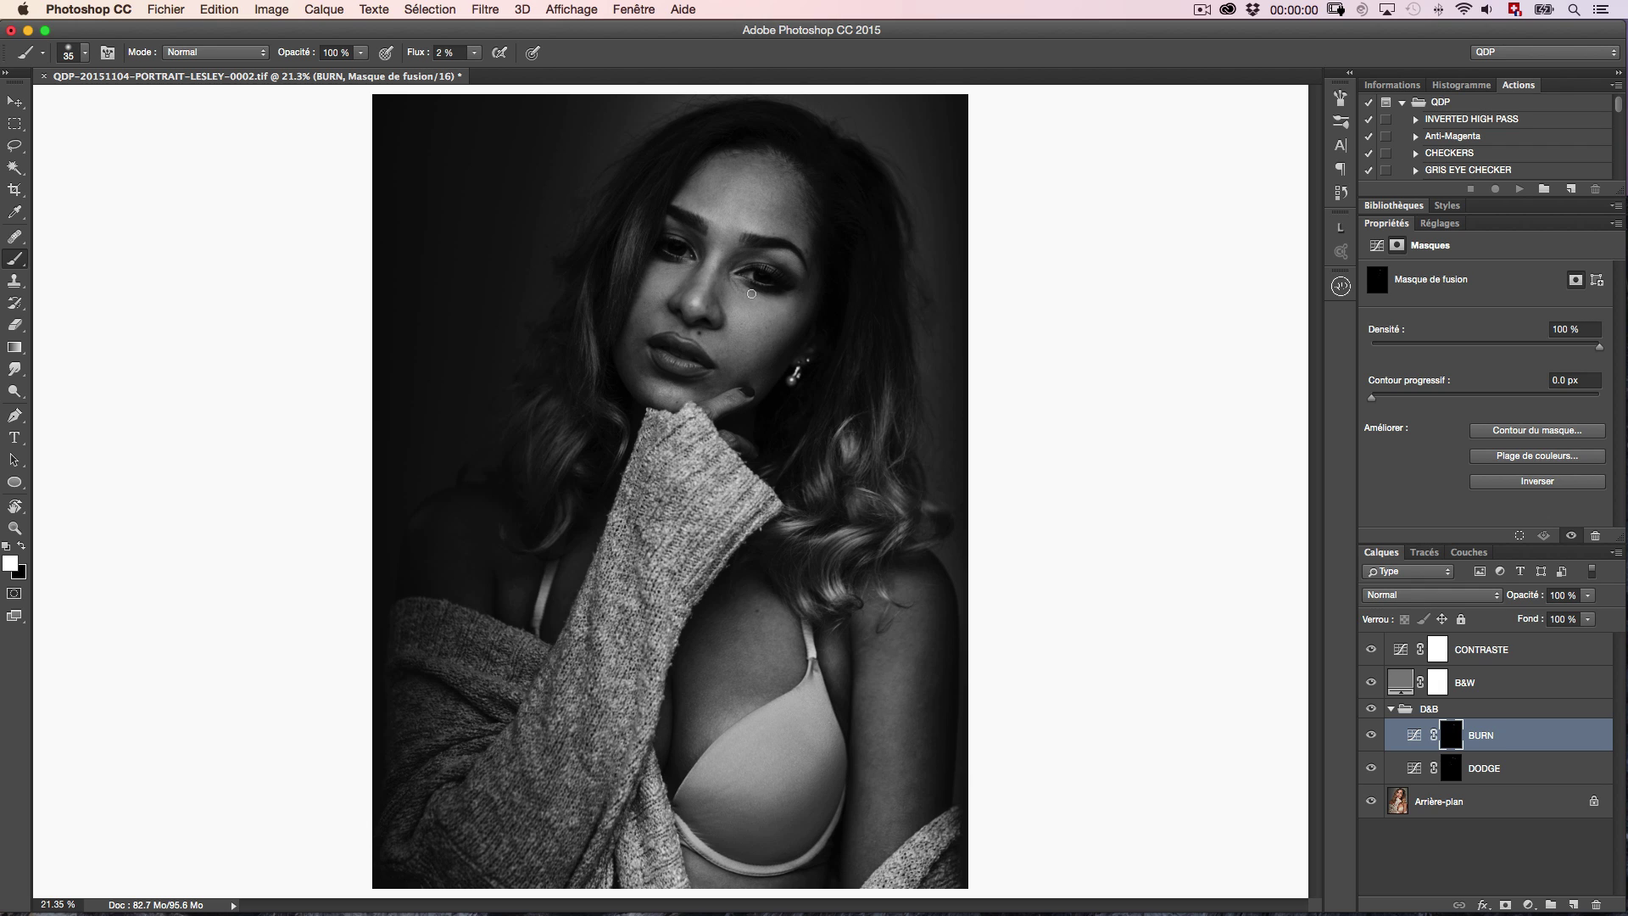
Alternate between the DODGE and BURN masks to even out the skin under the eye and on the cheek.
left_click(1455, 772)
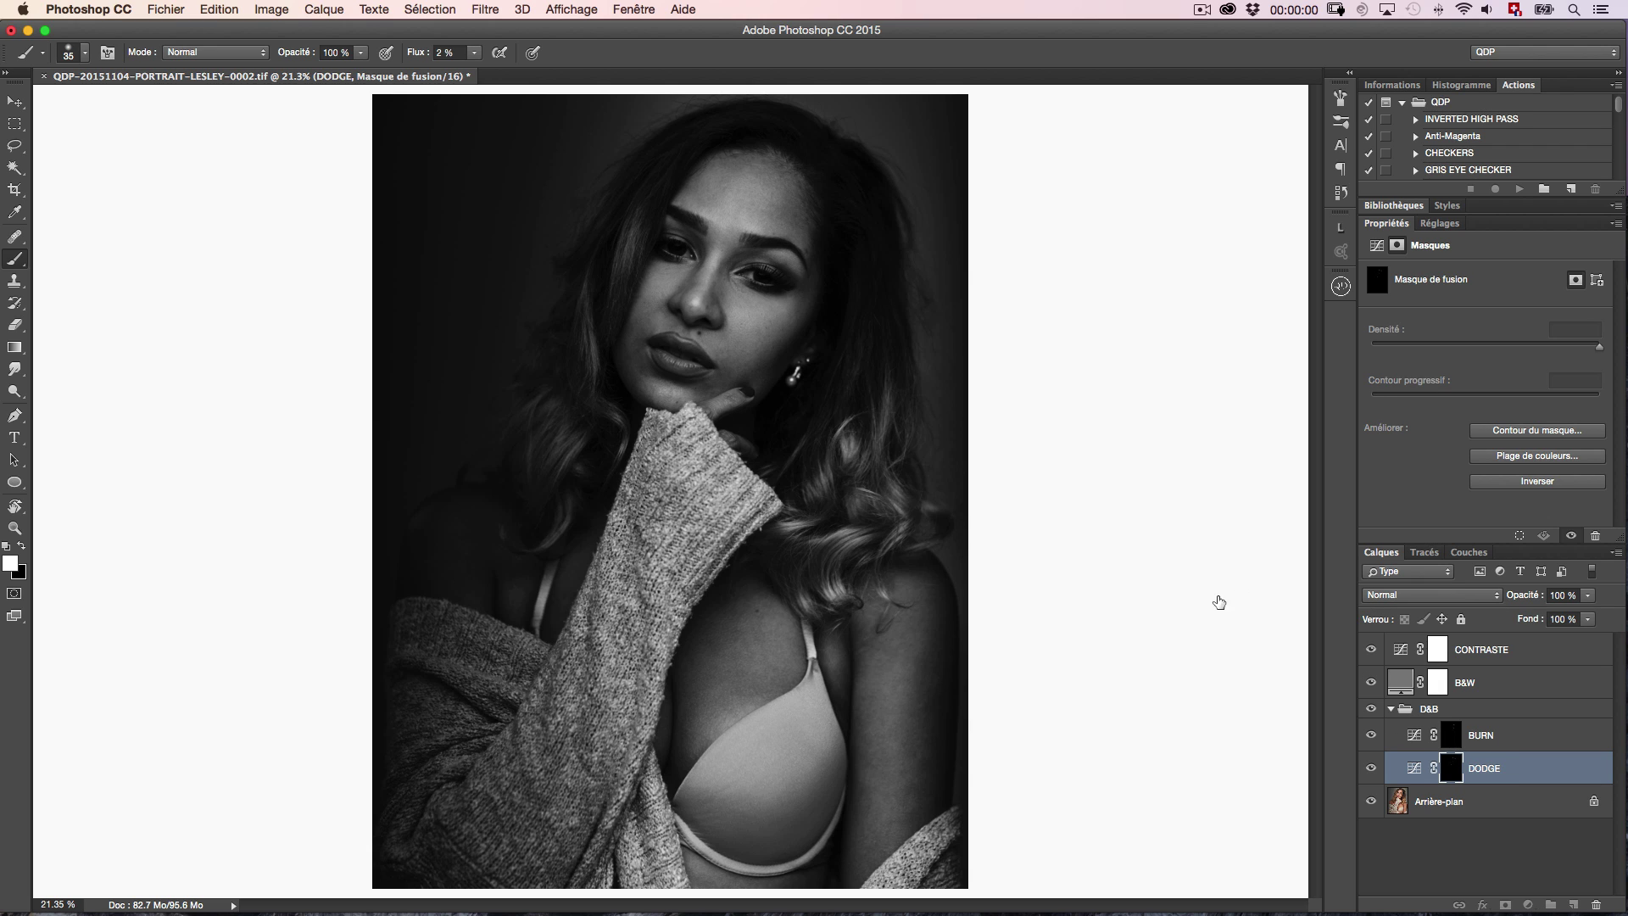
key("alt+bracketright")
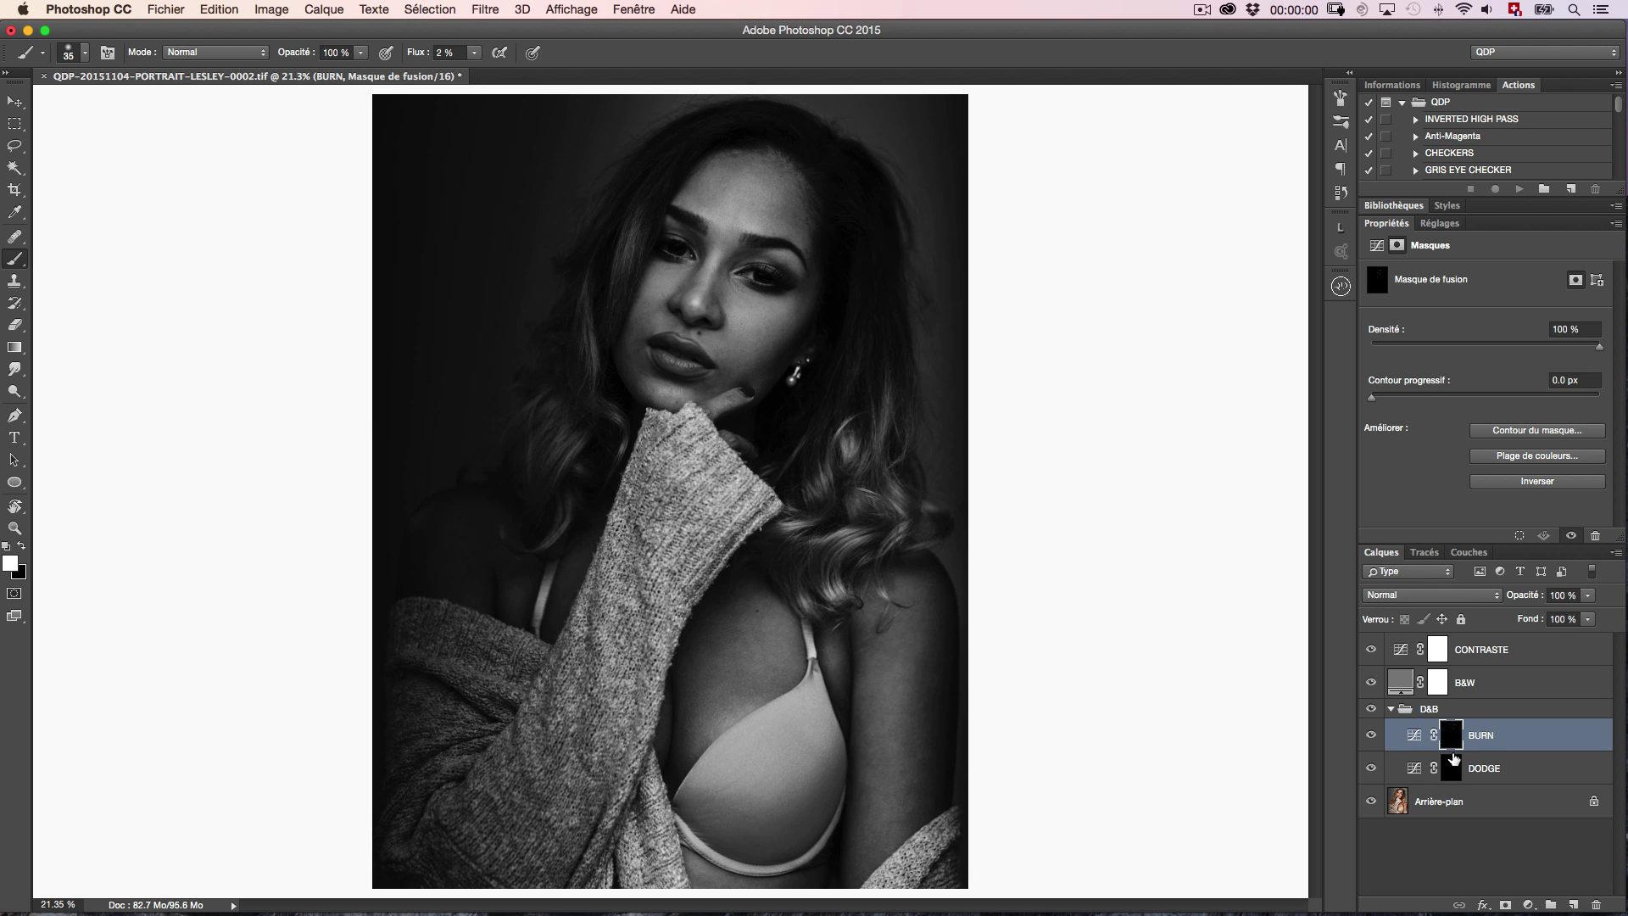
key("alt+bracketleft")
key("alt+bracketright")
key("alt+bracketleft")
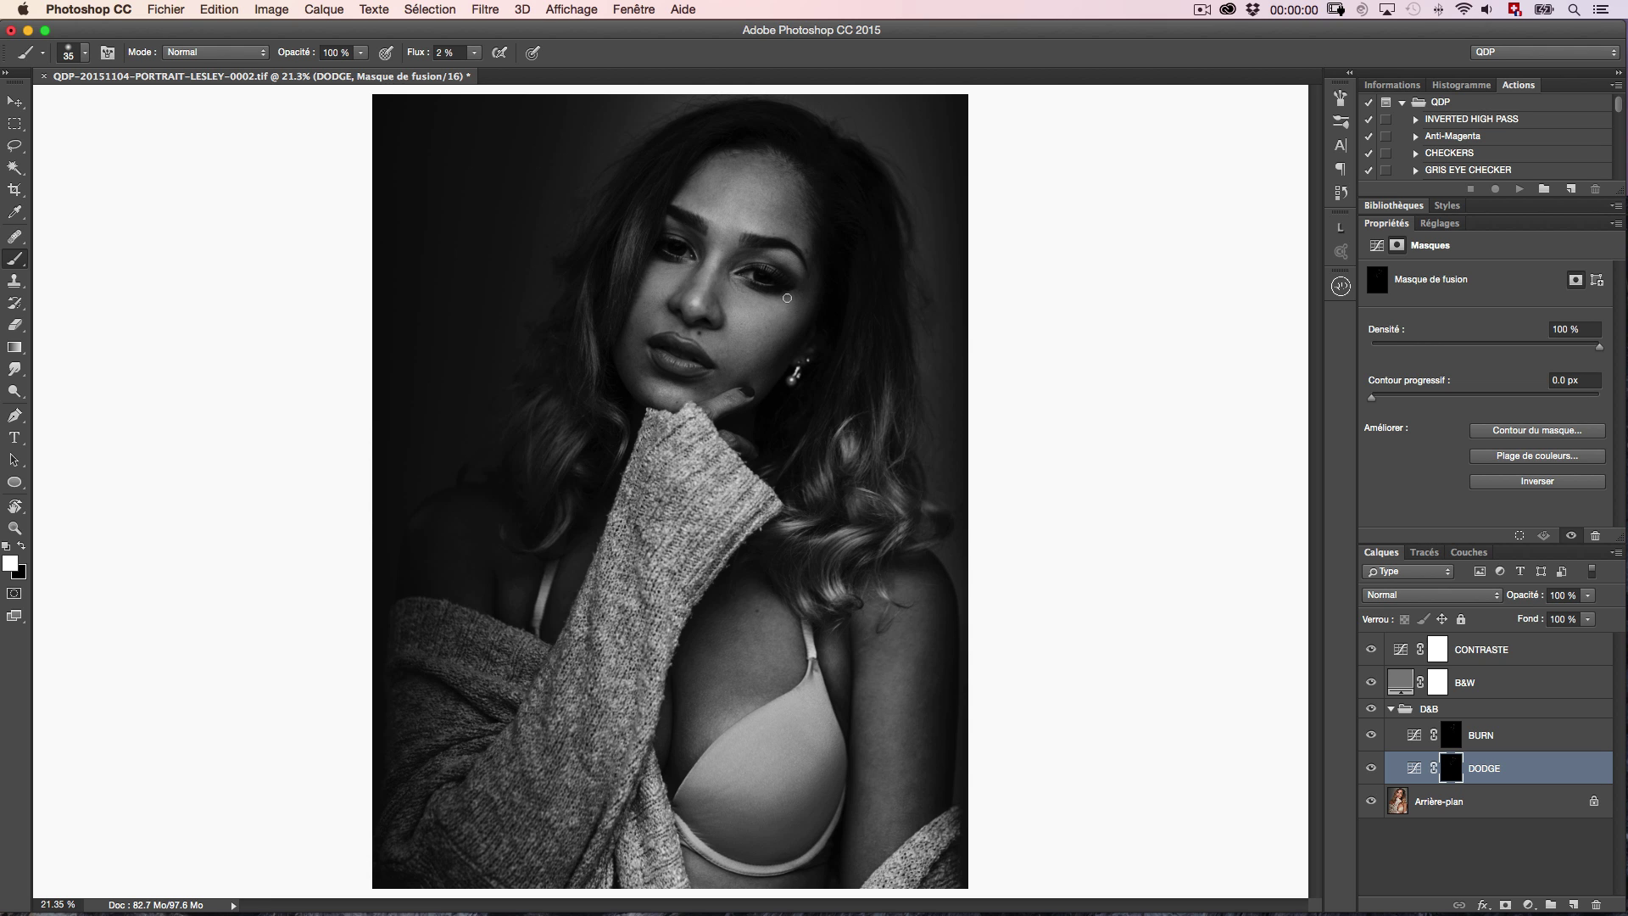
Lower the CONTRASTE curve's midtones slightly further and continue evening out the face on the BURN and DODGE masks.
left_click(1403, 649)
left_click_drag(1520, 428, 1522, 441)
left_click(1451, 735)
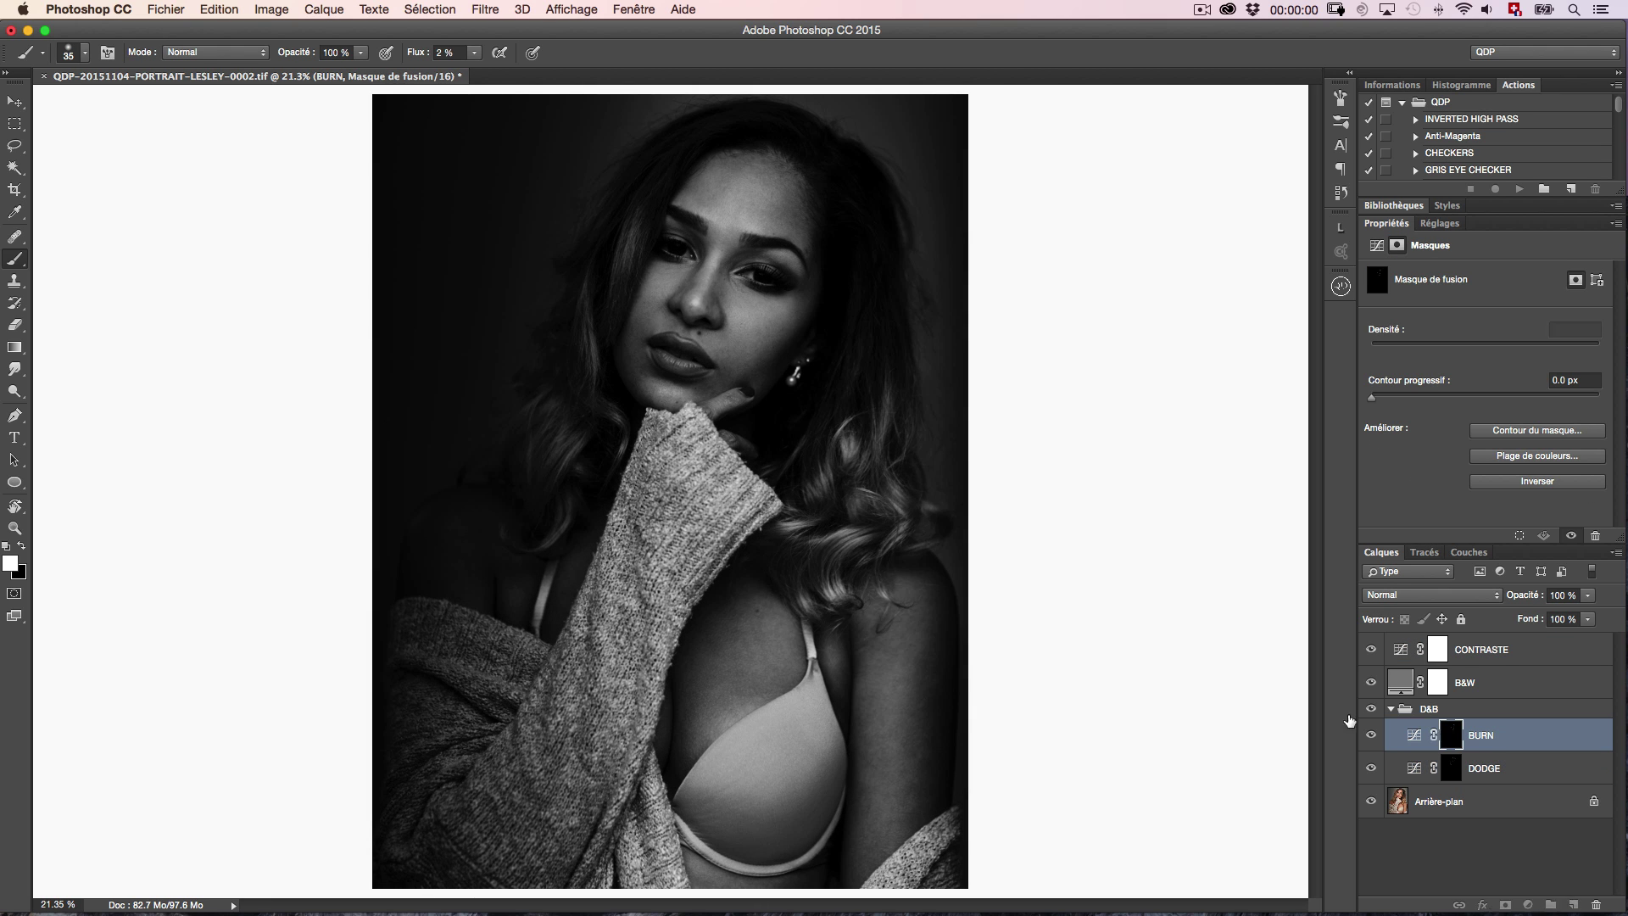
left_click(1451, 768)
key("alt+bracketright")
key("alt+bracketleft")
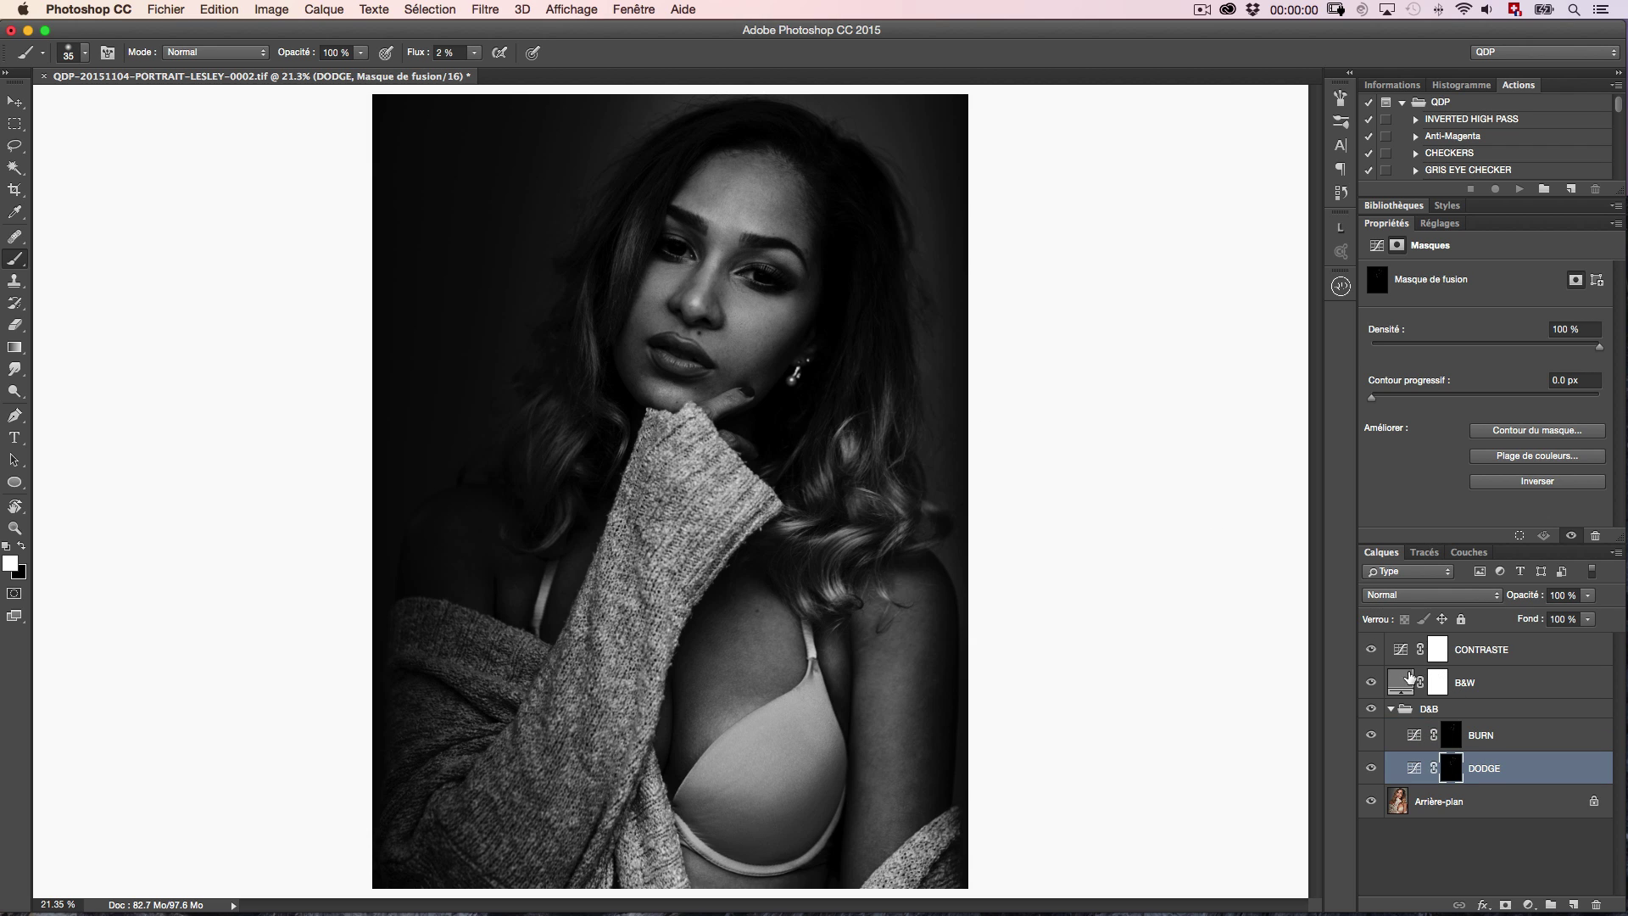
Group the B&W and CONTRASTE layers and name the group AIDES VISU.
left_click(1474, 682)
left_click(1475, 651, "shift")
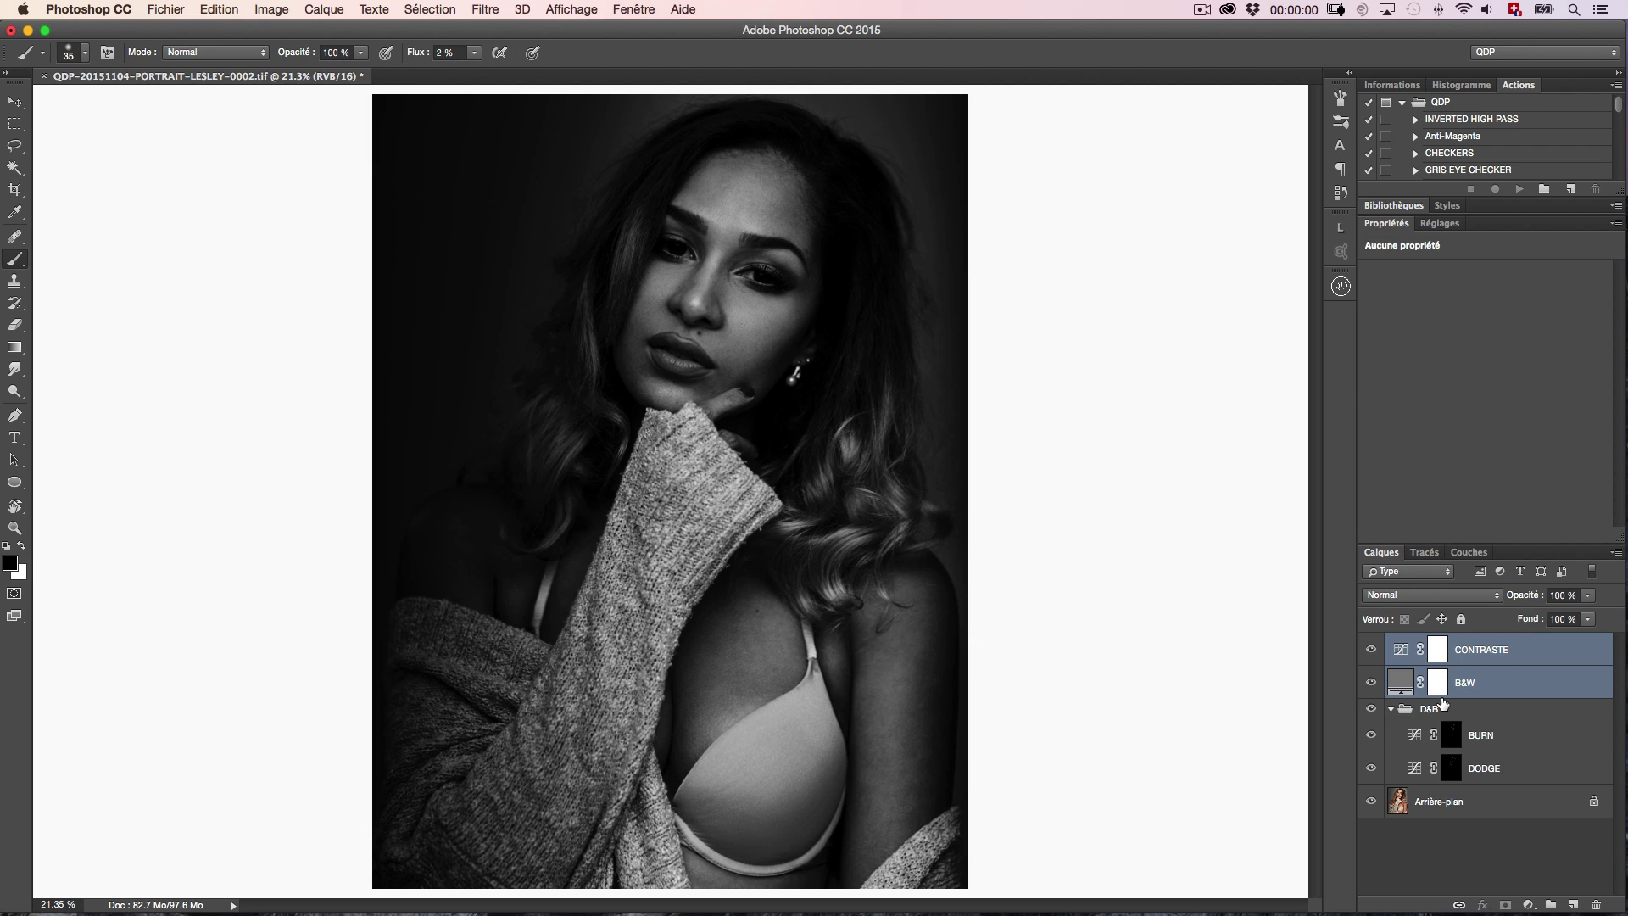
key("super+g")
double_click(1433, 643)
type("AID")
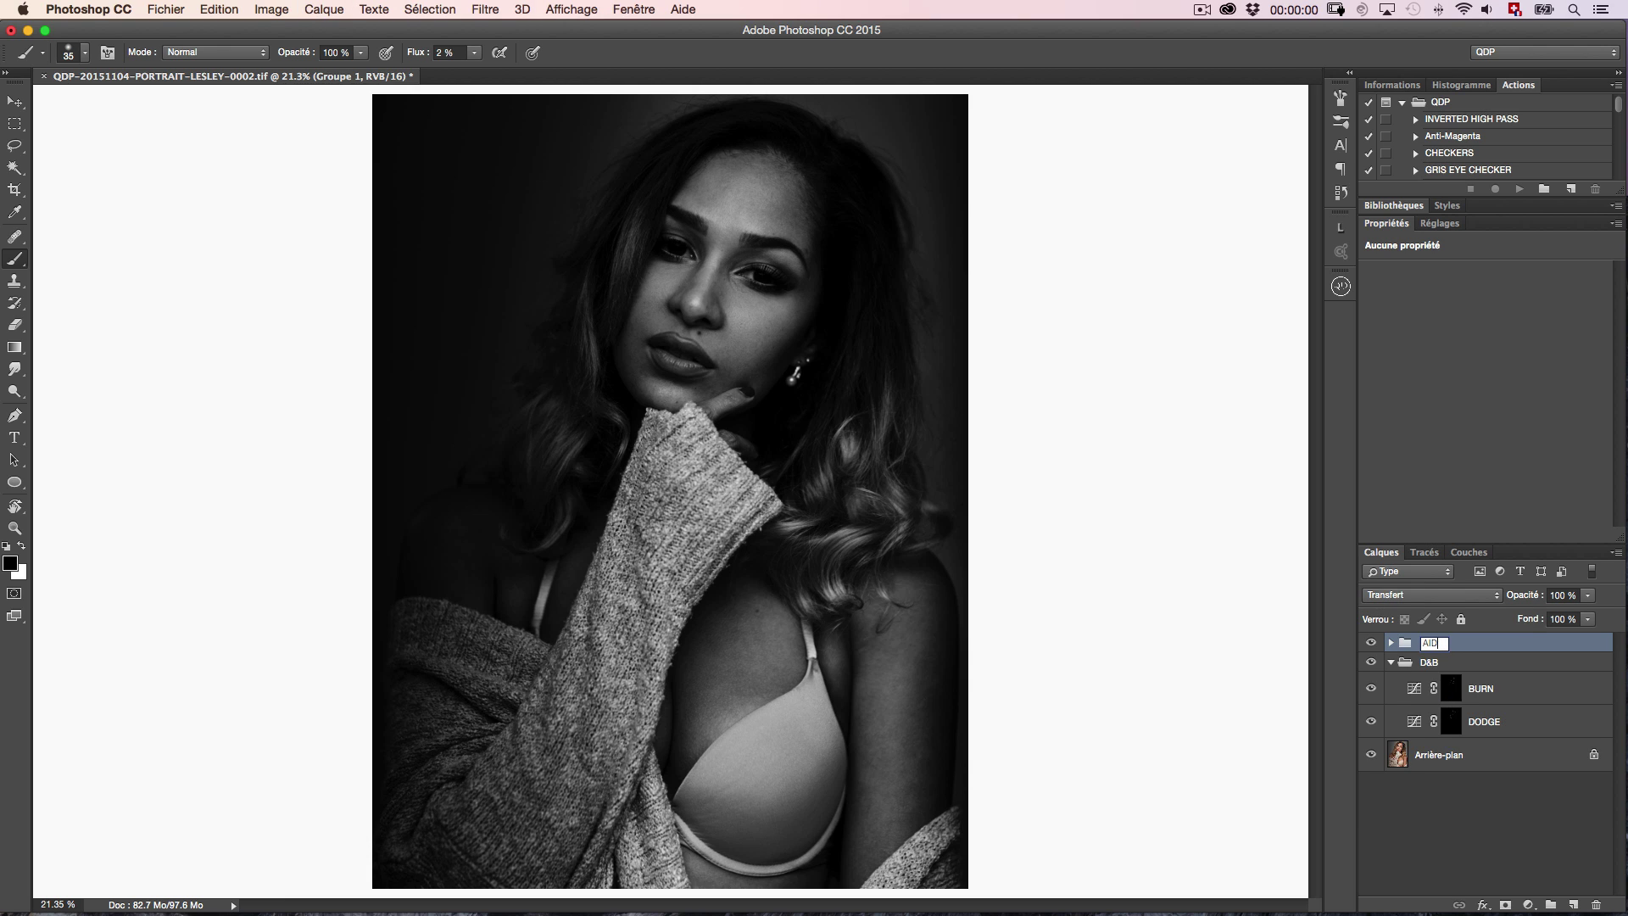
type("ES VISU")
key("Return")
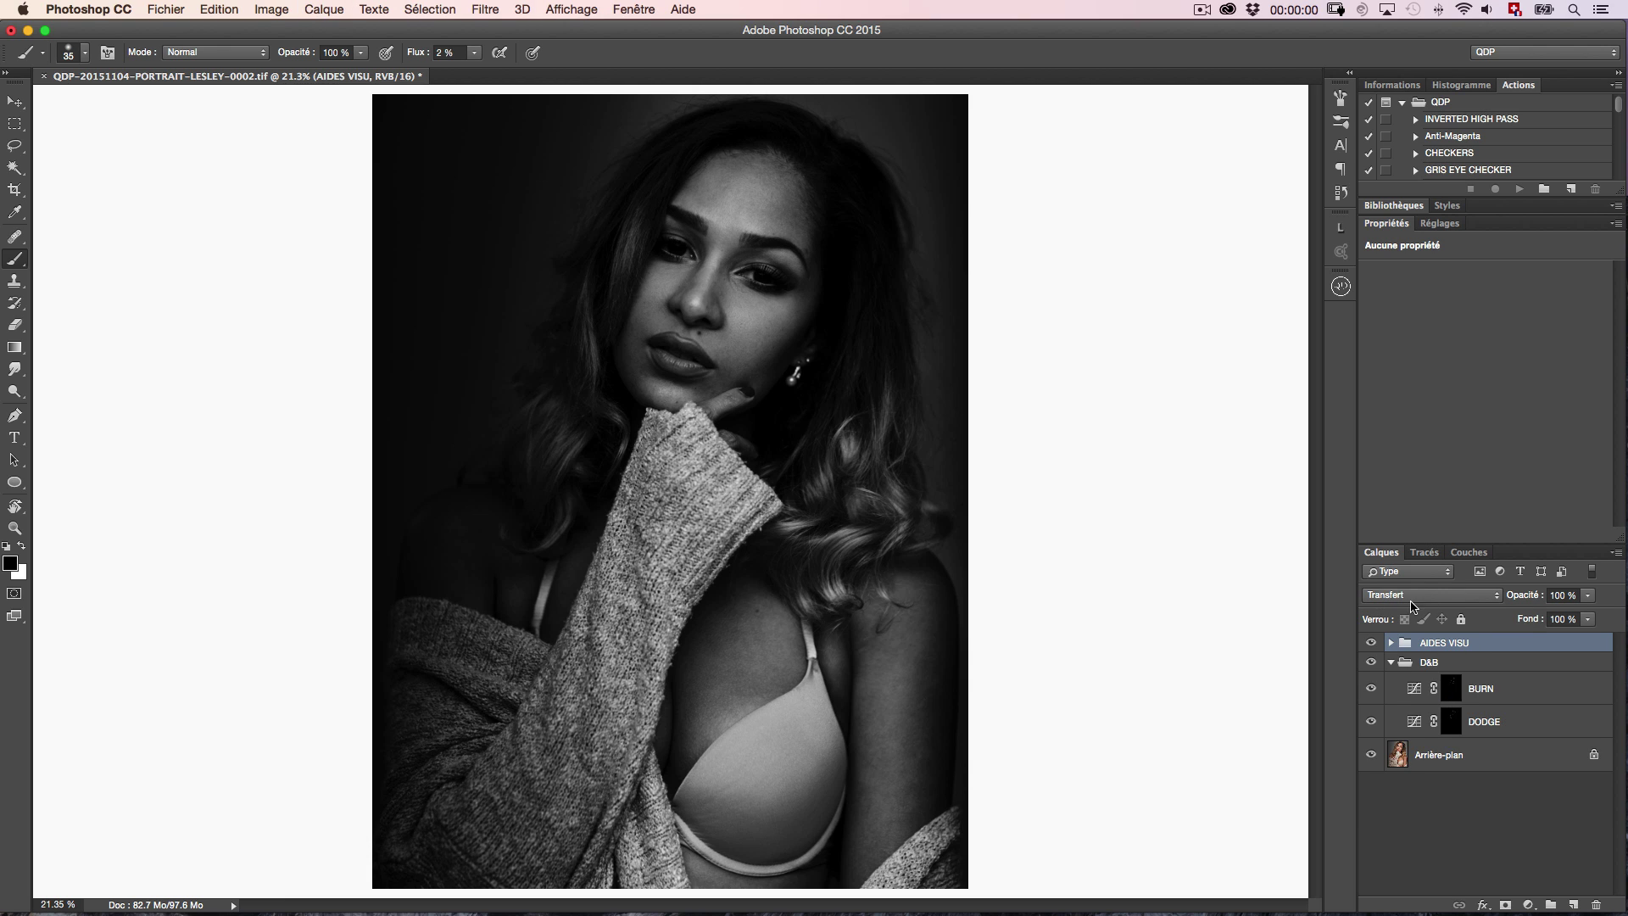
Collapse the D&B group and toggle both groups' visibility to compare the original portrait with the retouched one.
left_click(1391, 662)
key("super+comma")
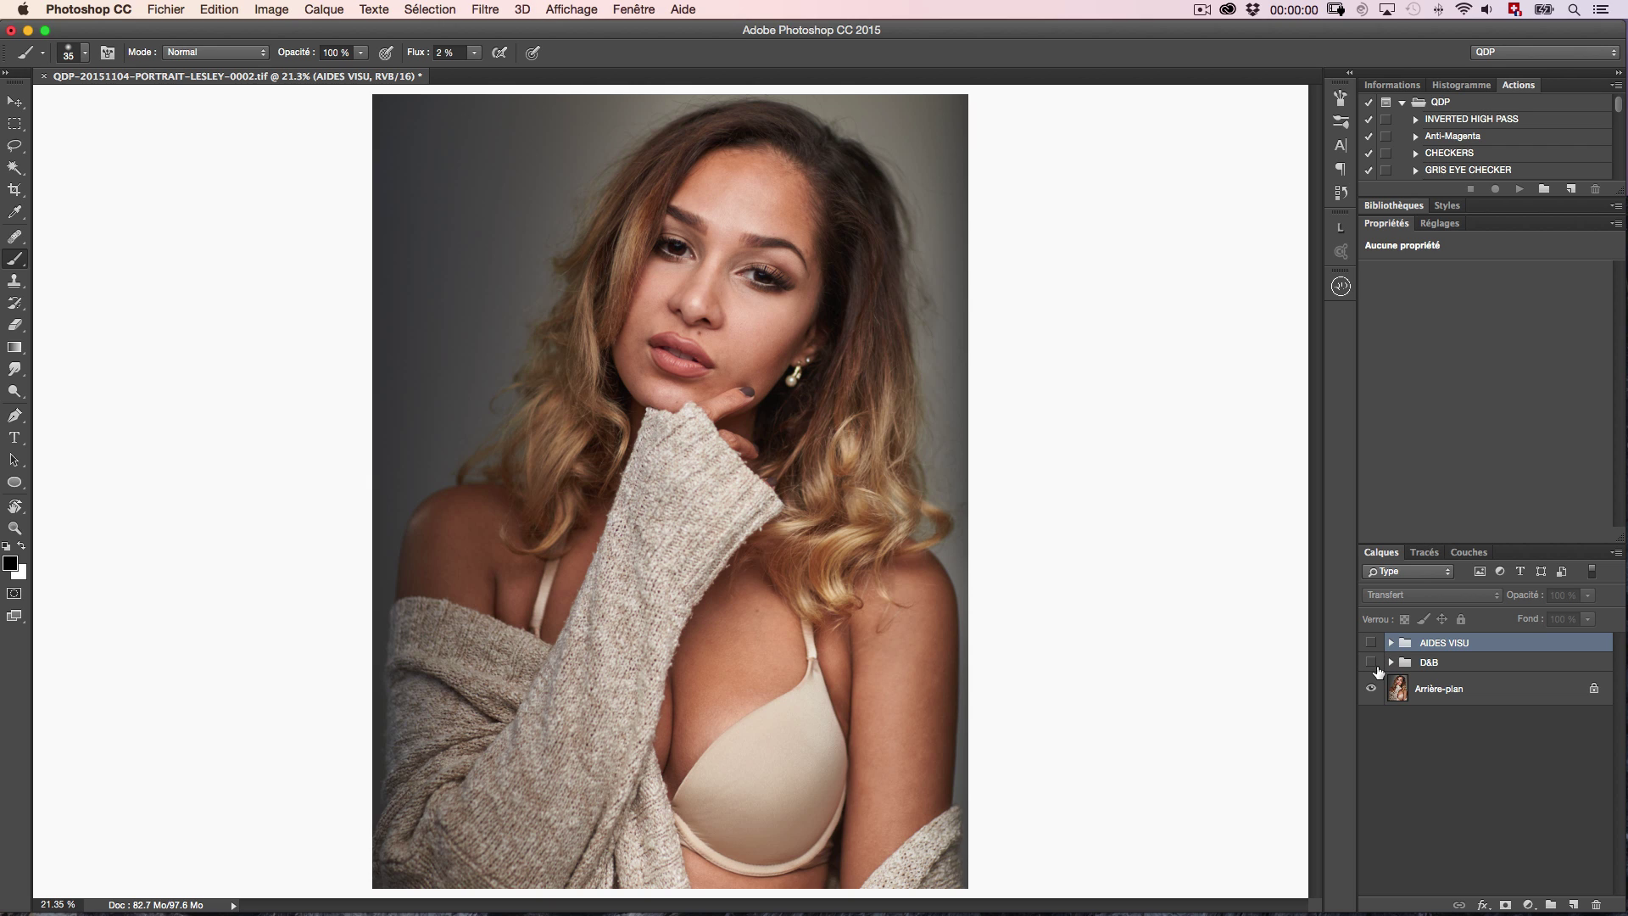
left_click(1371, 662)
left_click(1373, 645)
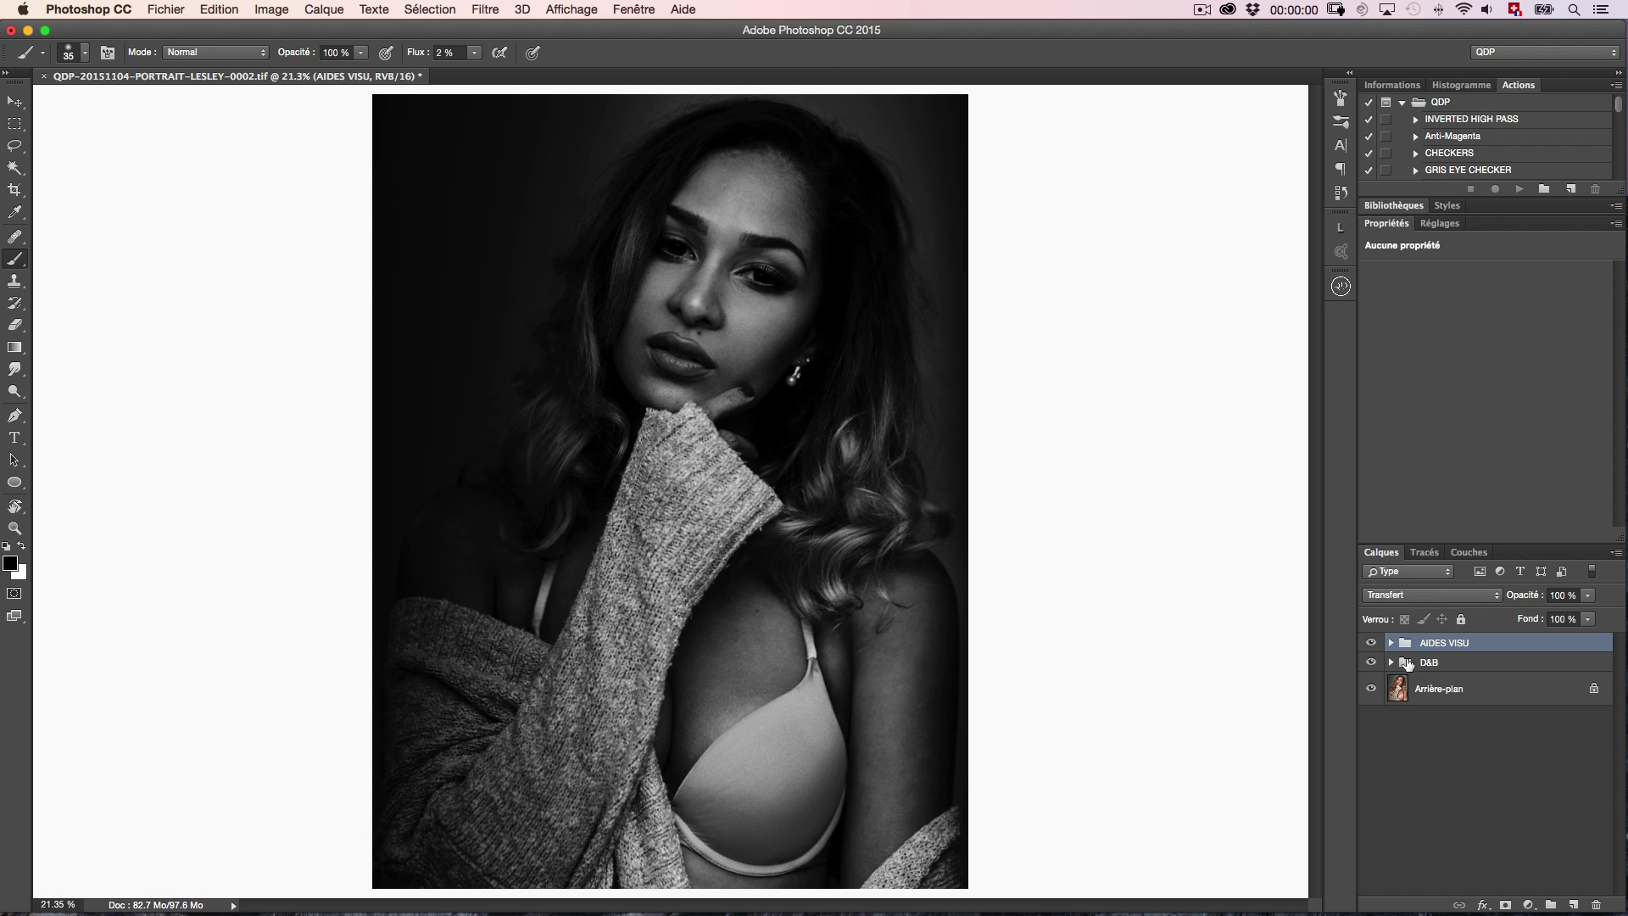
Hide AIDES VISU to inspect the face's skin in color at 100%, and show the group again in the full view.
left_click(1371, 642)
key("super+1")
left_click_drag(862, 362, 839, 418)
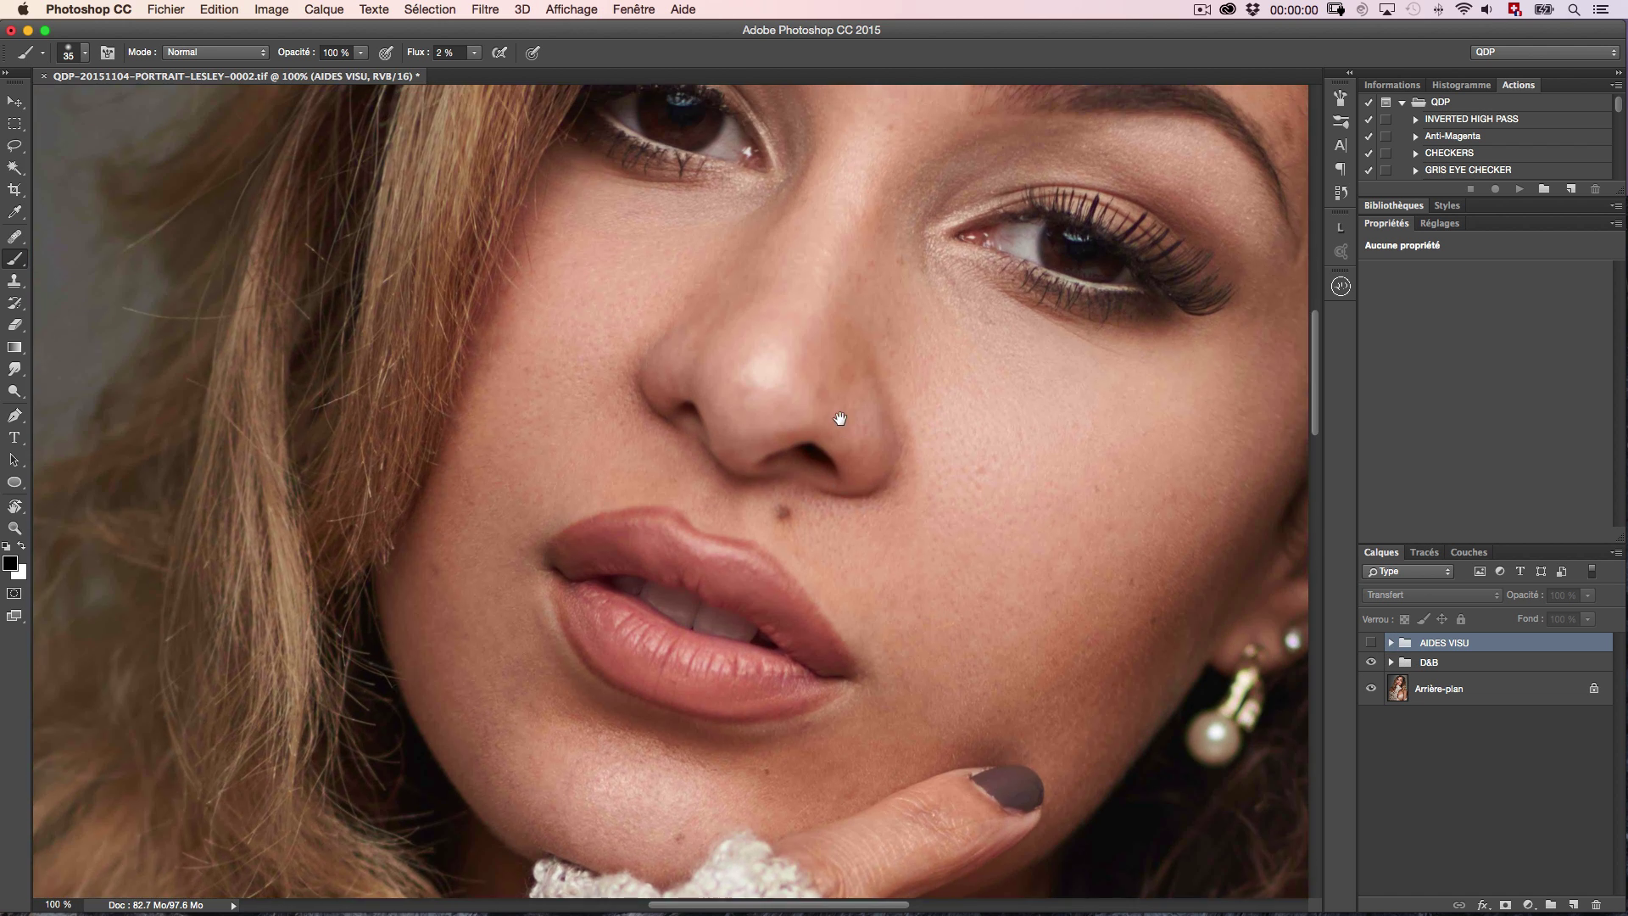
left_click_drag(866, 329, 765, 492)
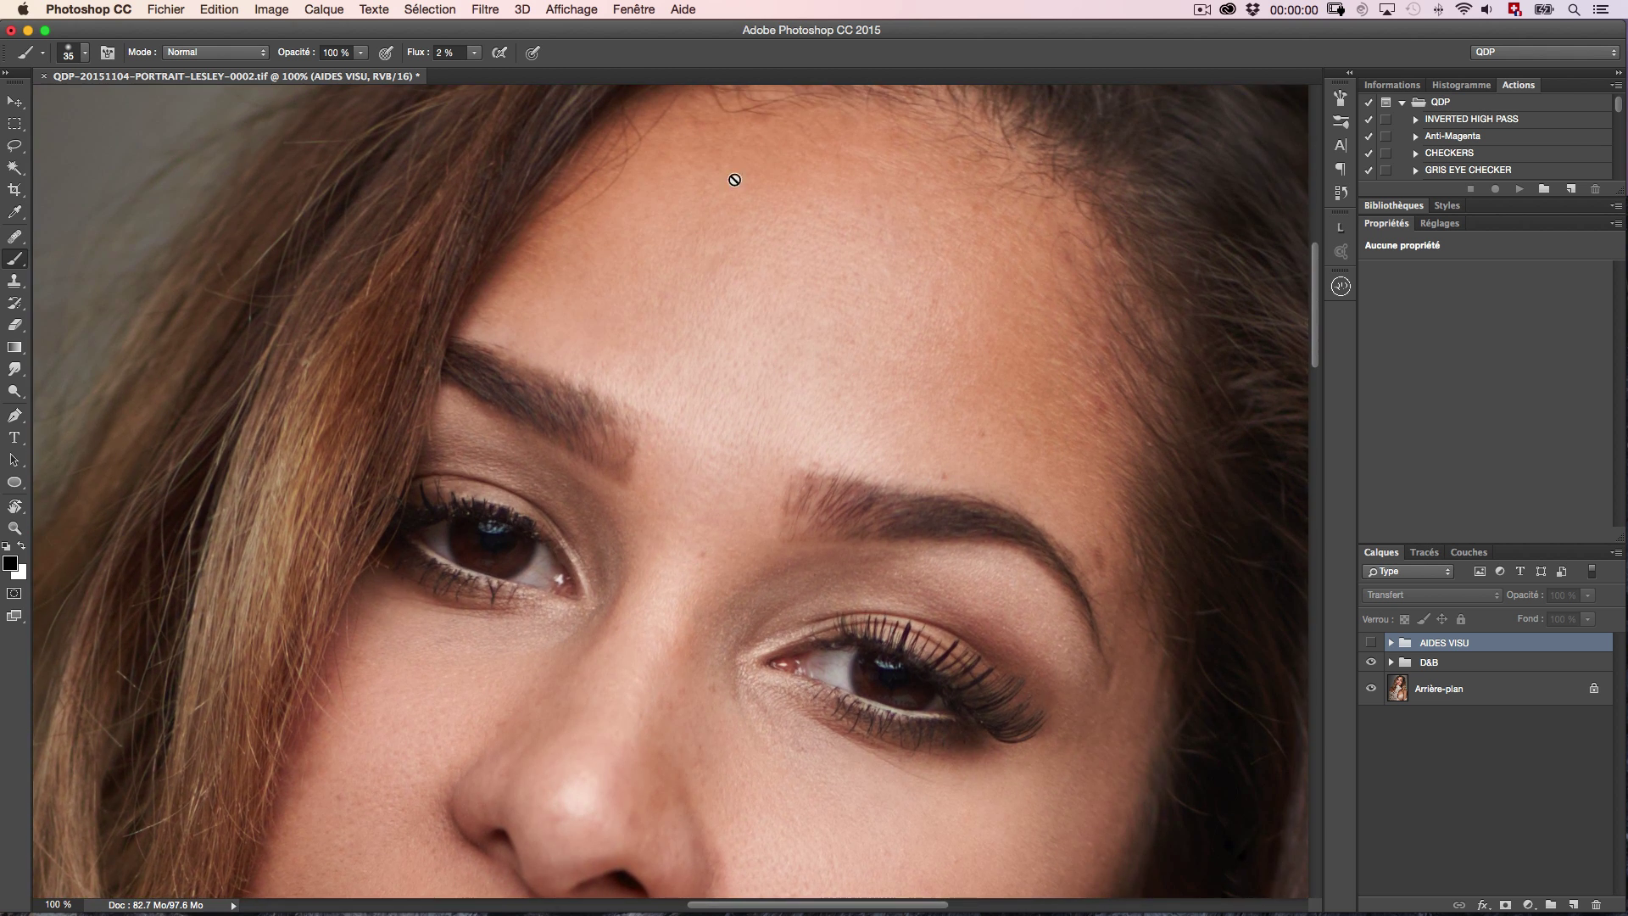
left_click_drag(683, 438, 694, 357)
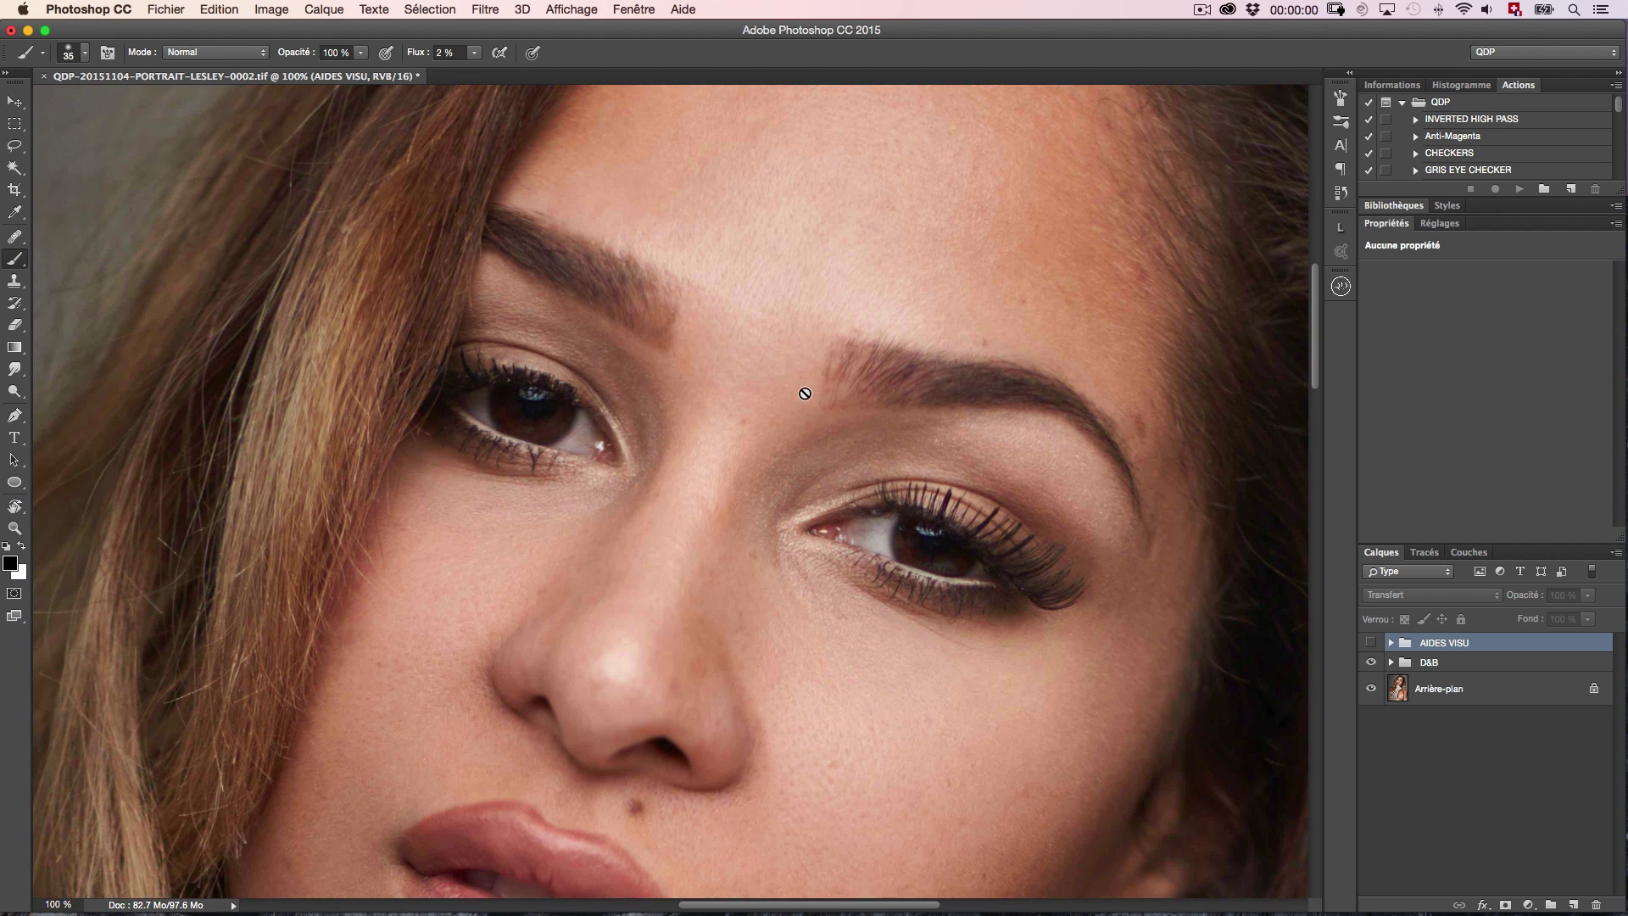
key("super+0")
left_click(1371, 645)
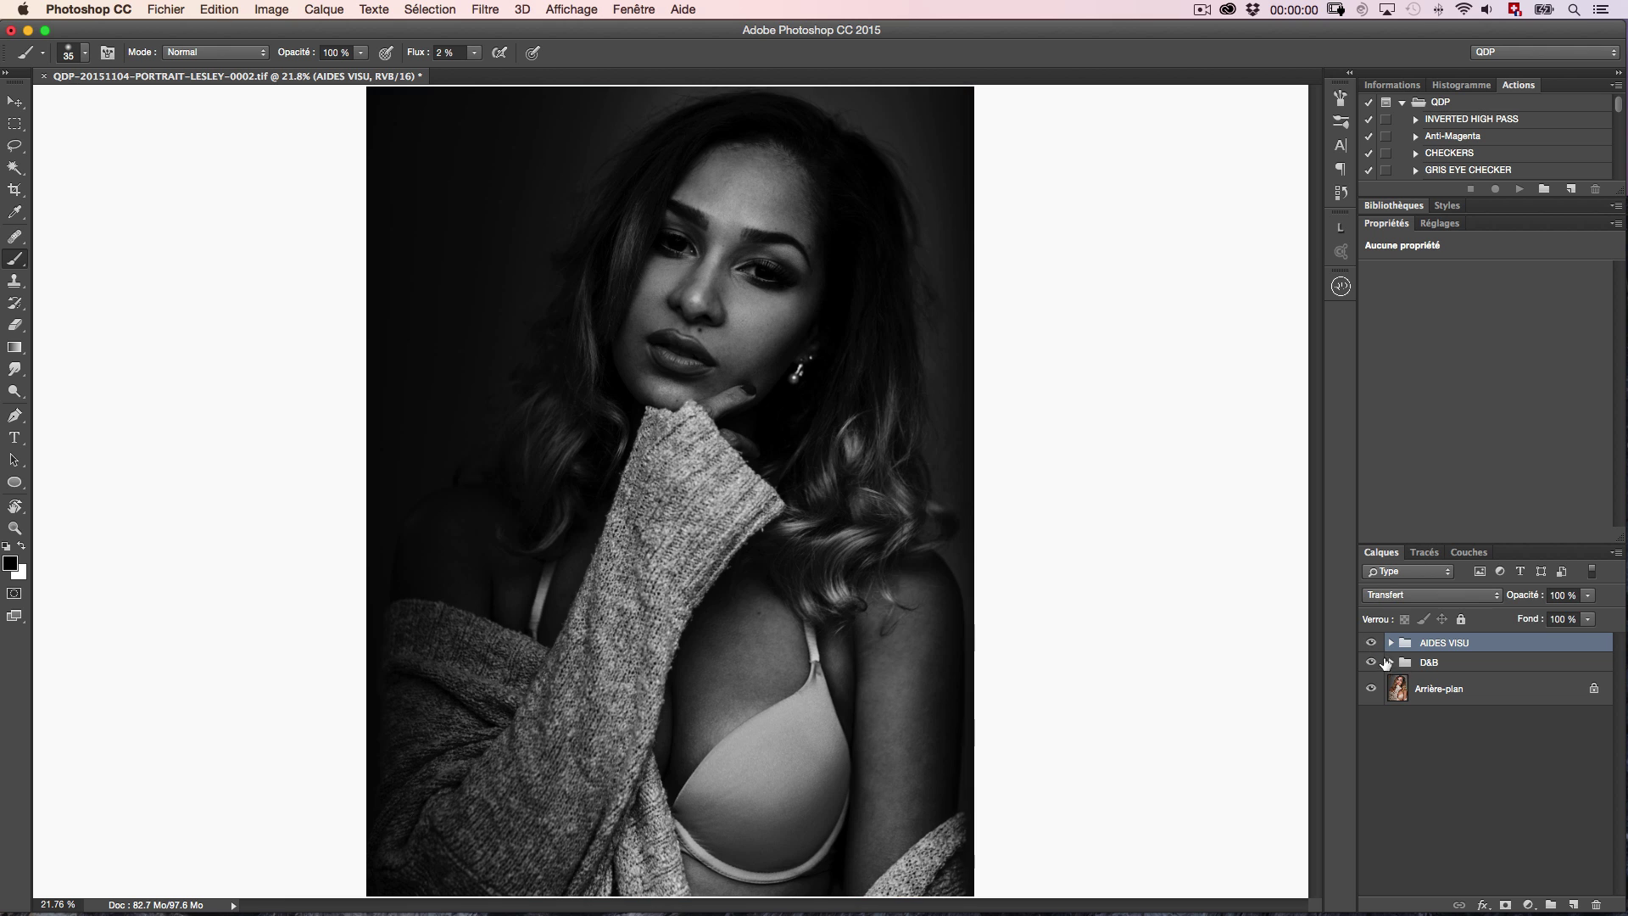
Expand AIDES VISU, toggle the CONTRASTE layer off and on to compare the preview, and display its curve.
left_click(1391, 643)
left_click(1371, 669)
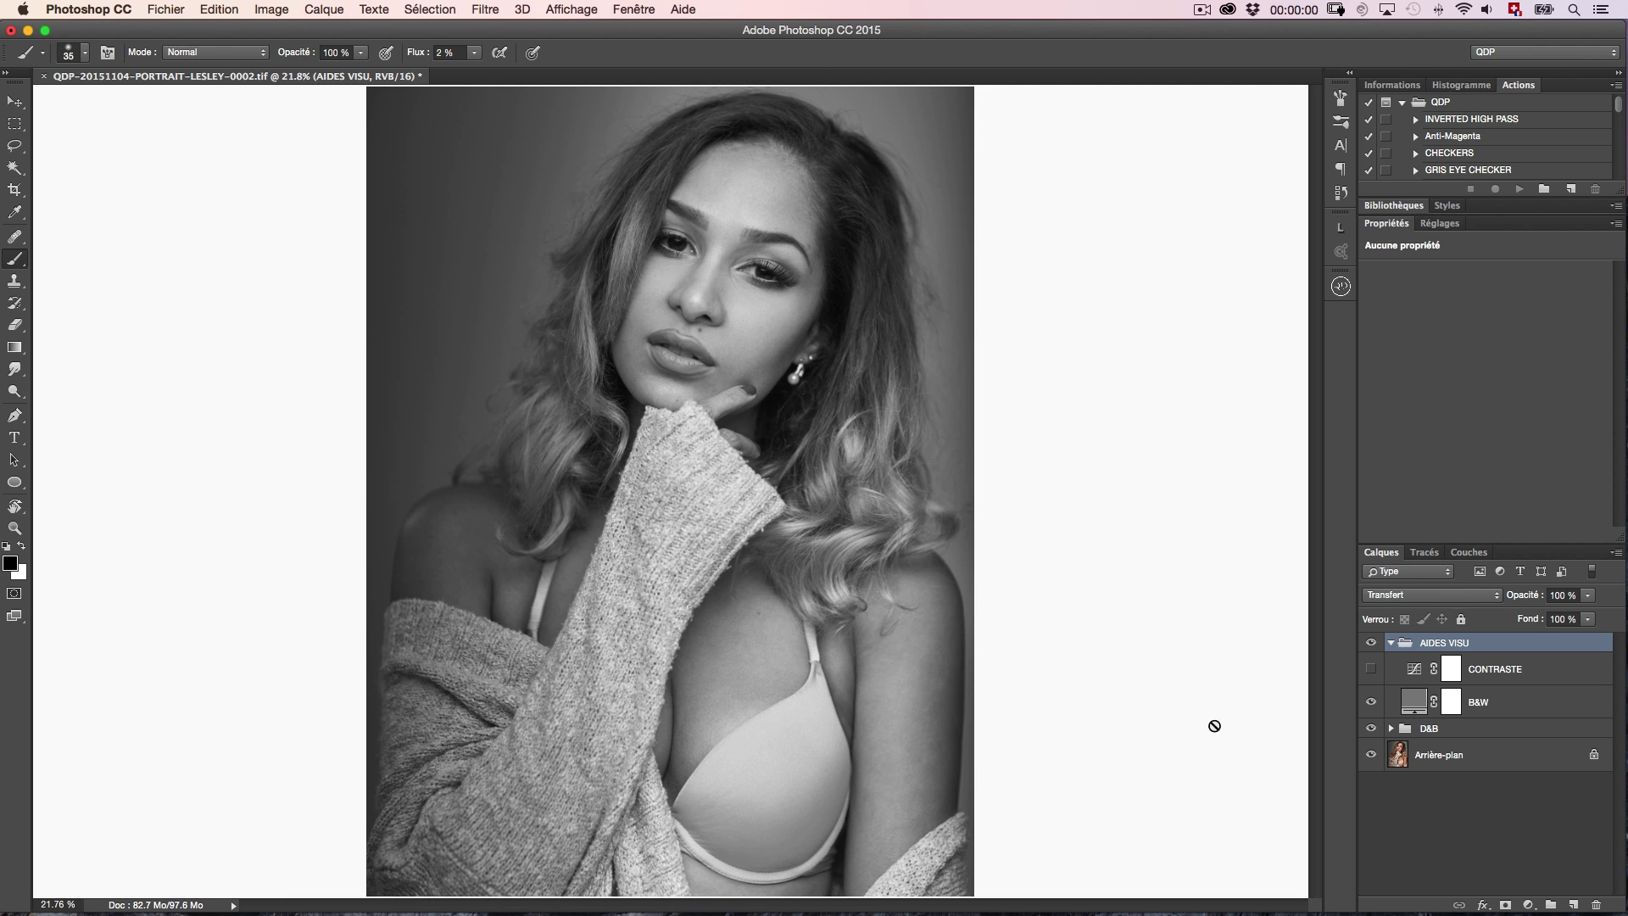
left_click(1370, 669)
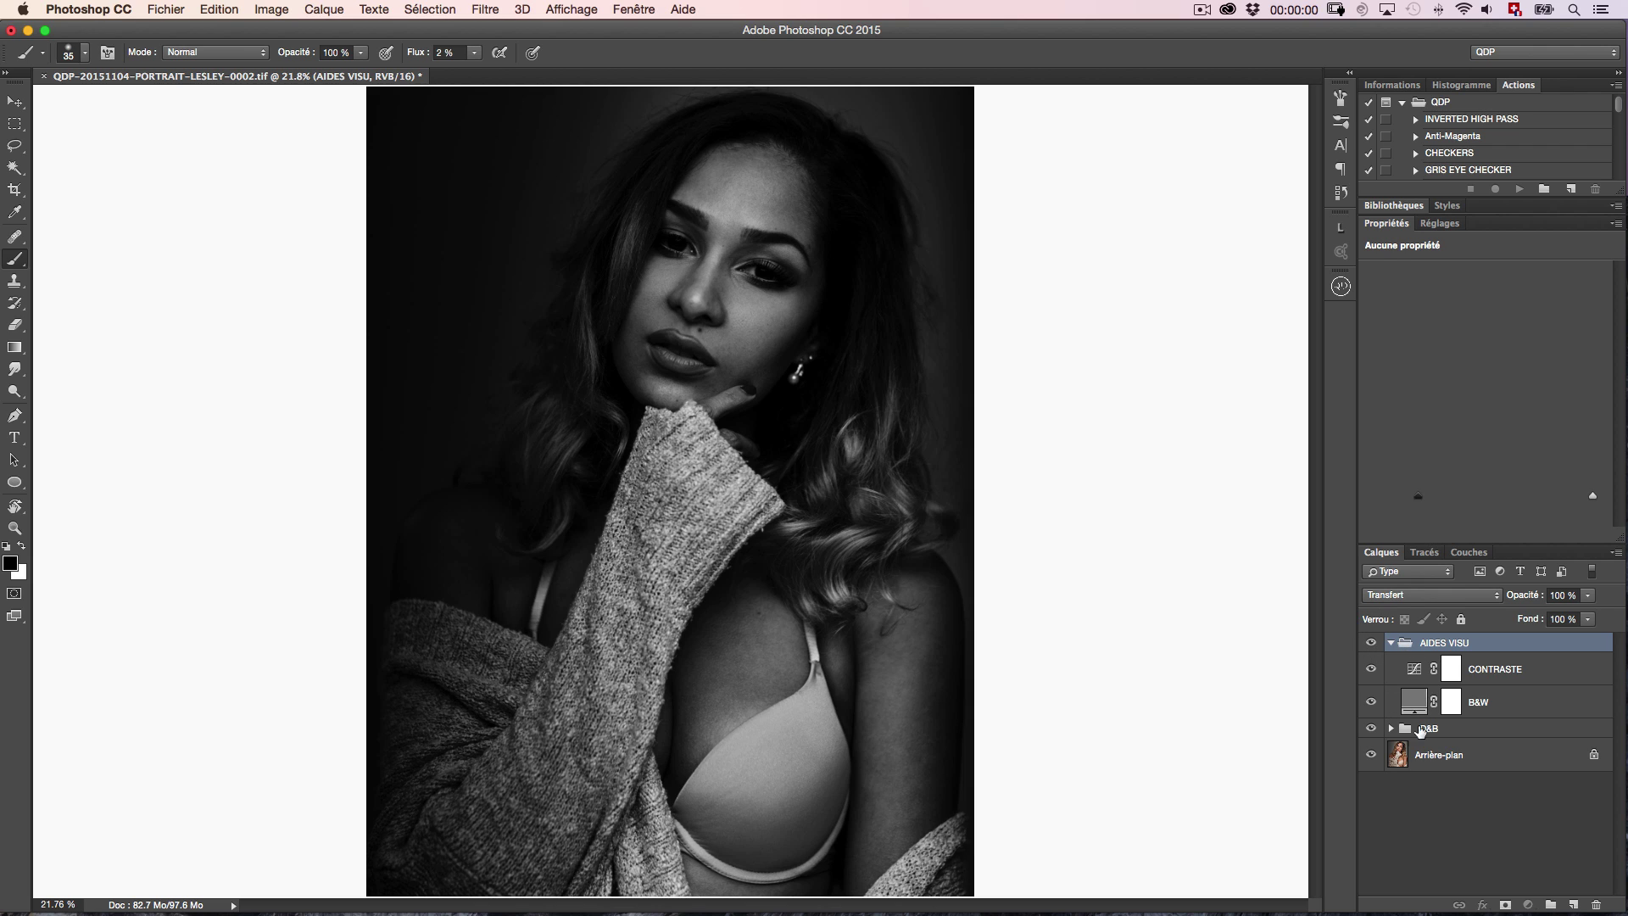
left_click(1445, 667)
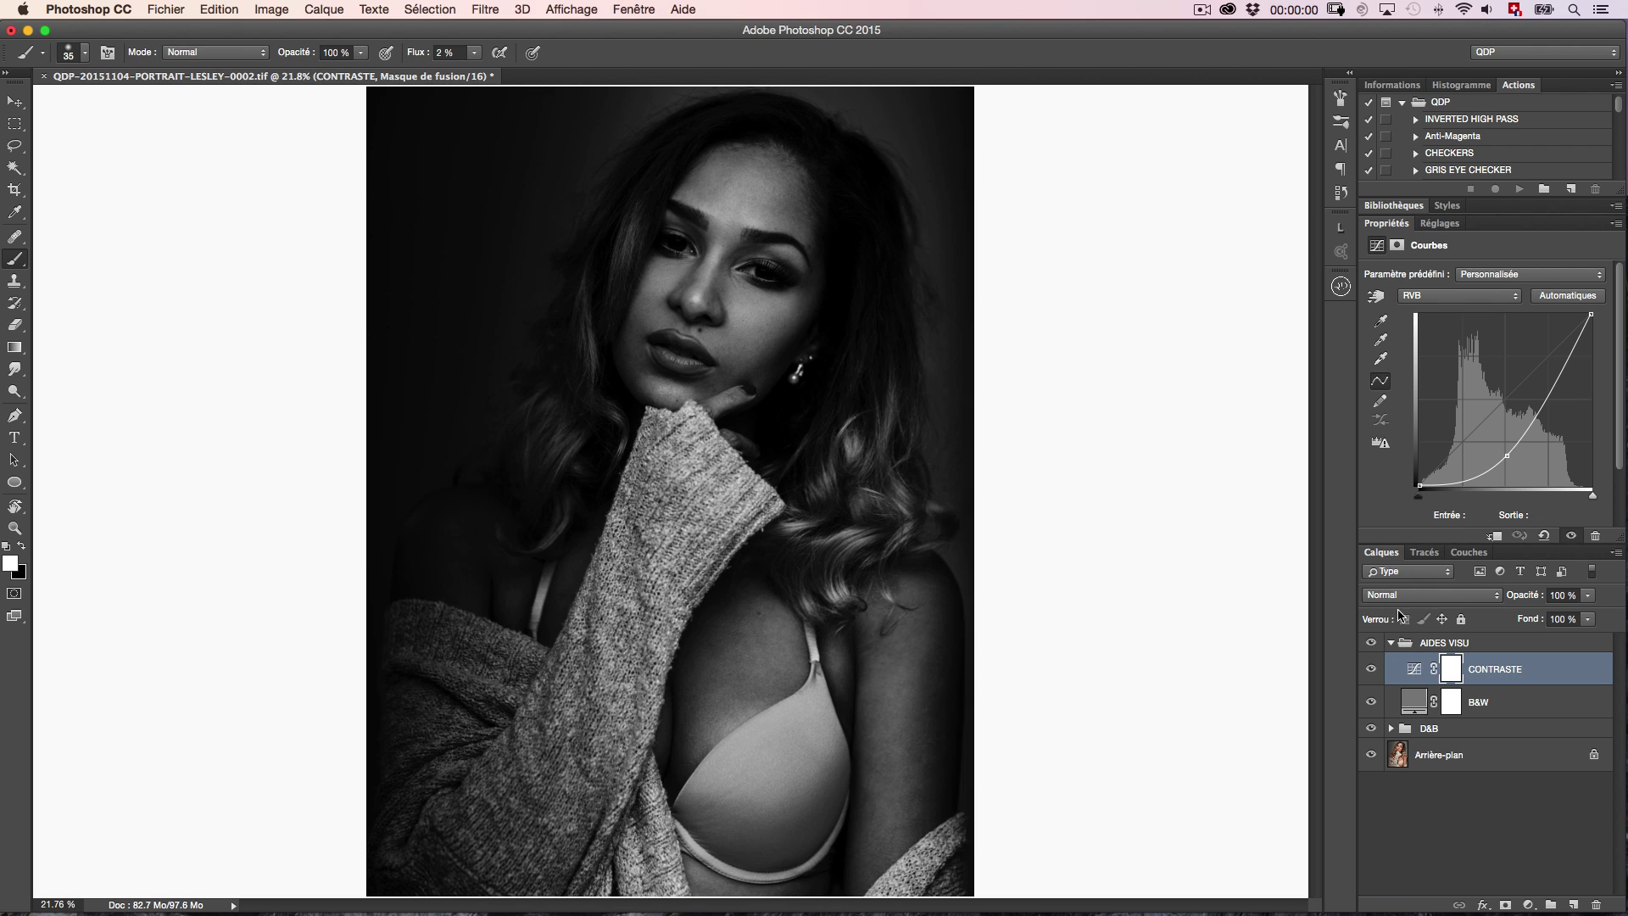
Collapse the AIDES VISU group and hide it to leave the retouched portrait in color.
left_click(1391, 641)
left_click(1374, 642)
left_click(1373, 642)
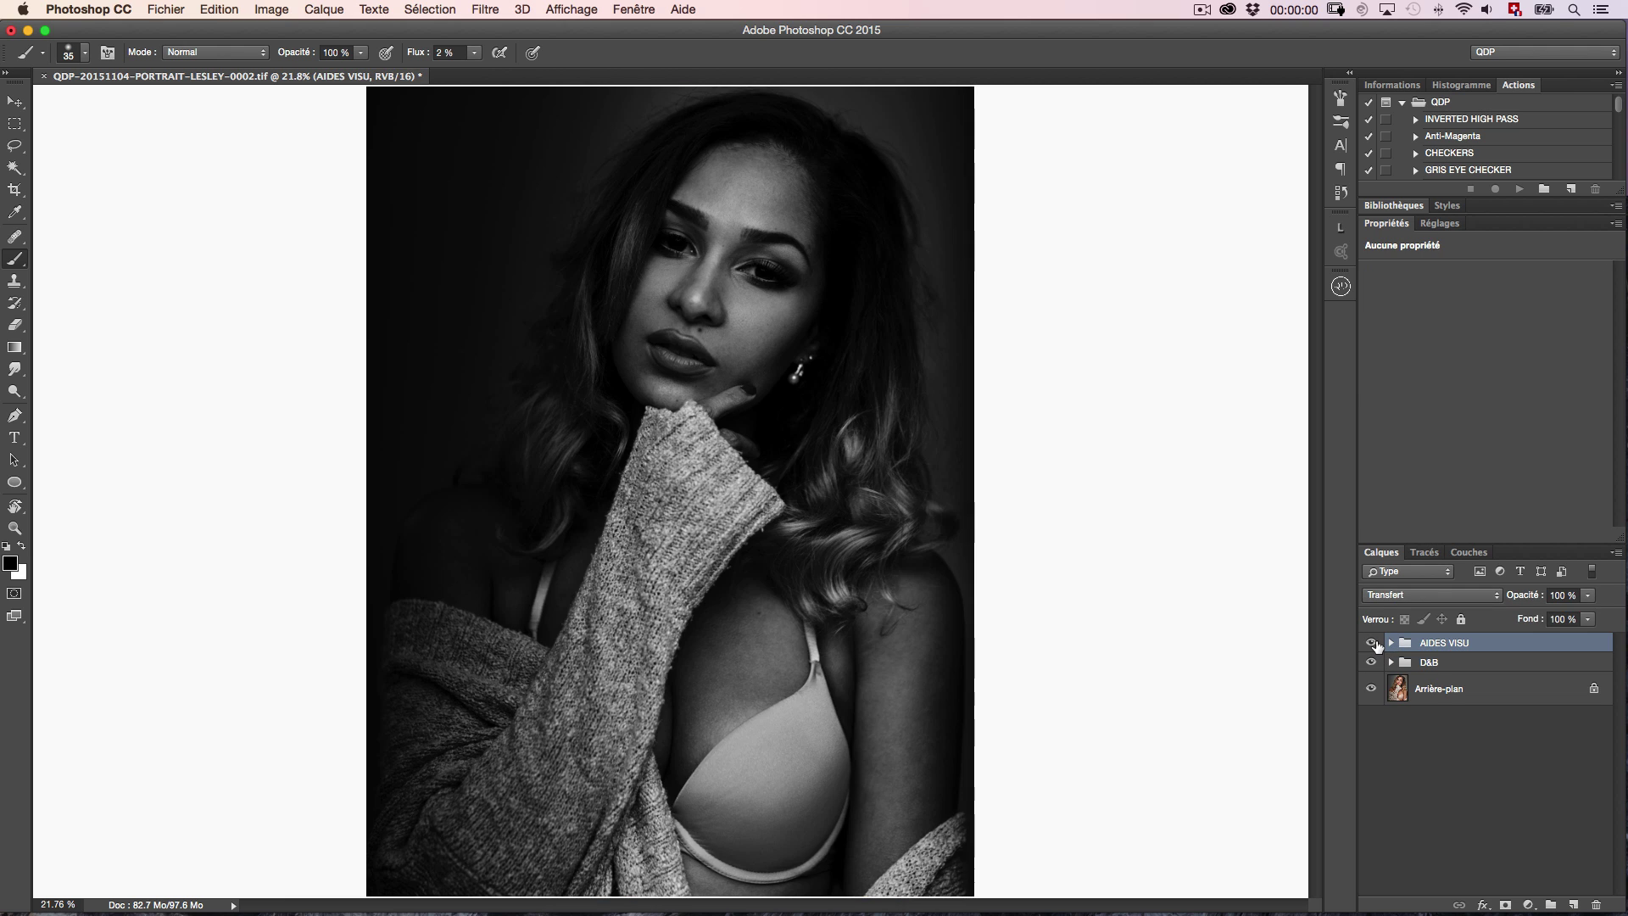
left_click(1373, 643)
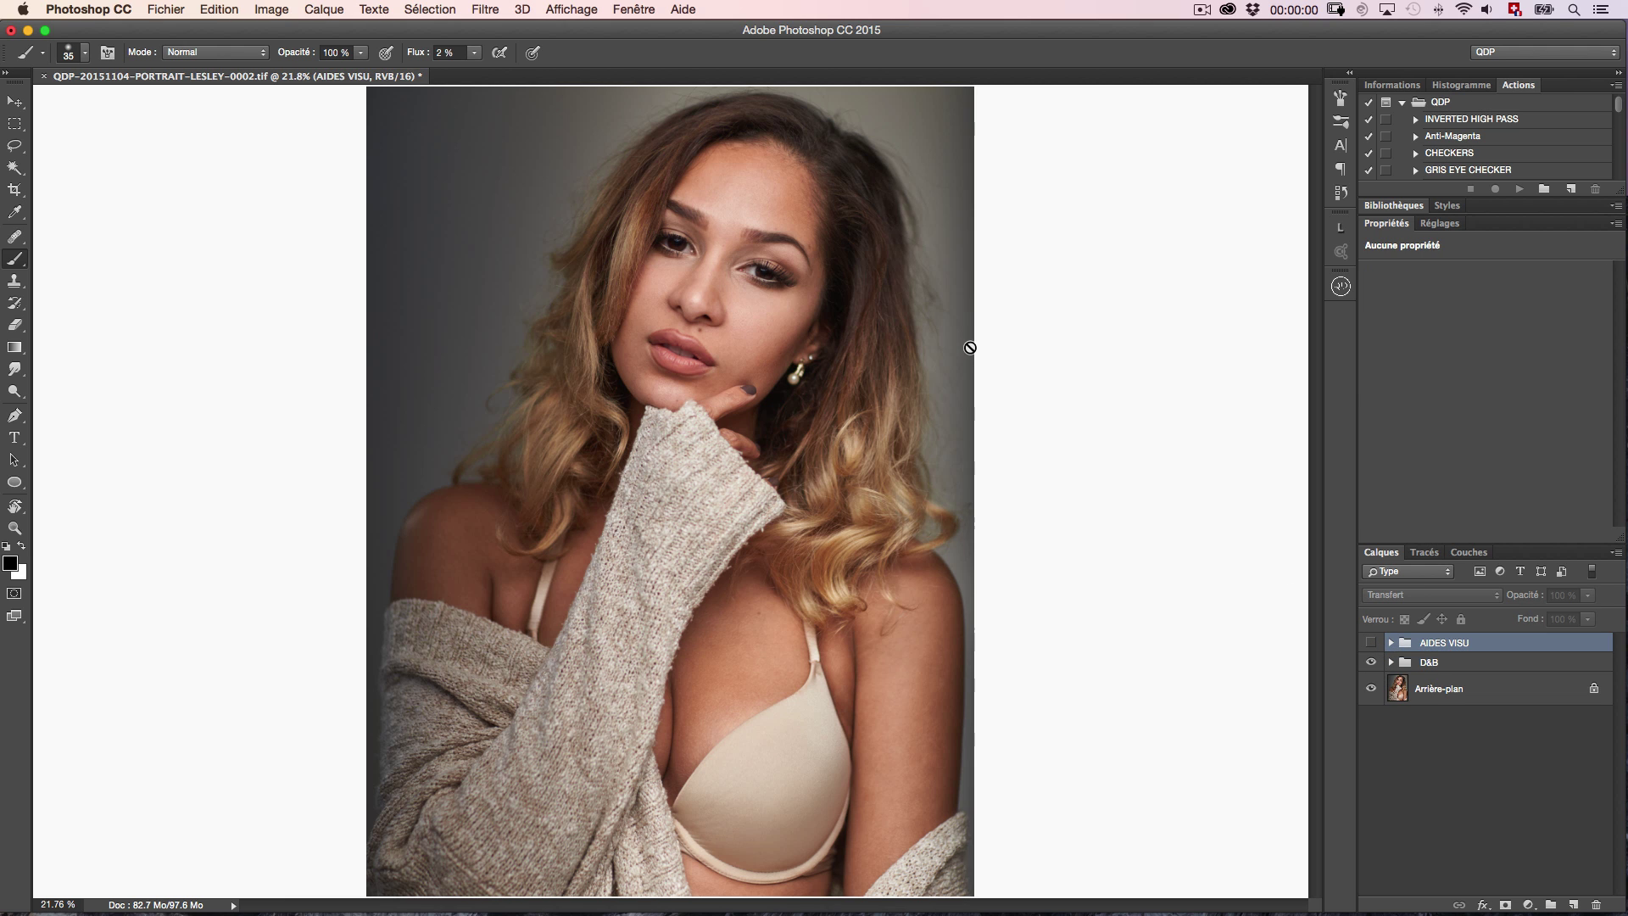